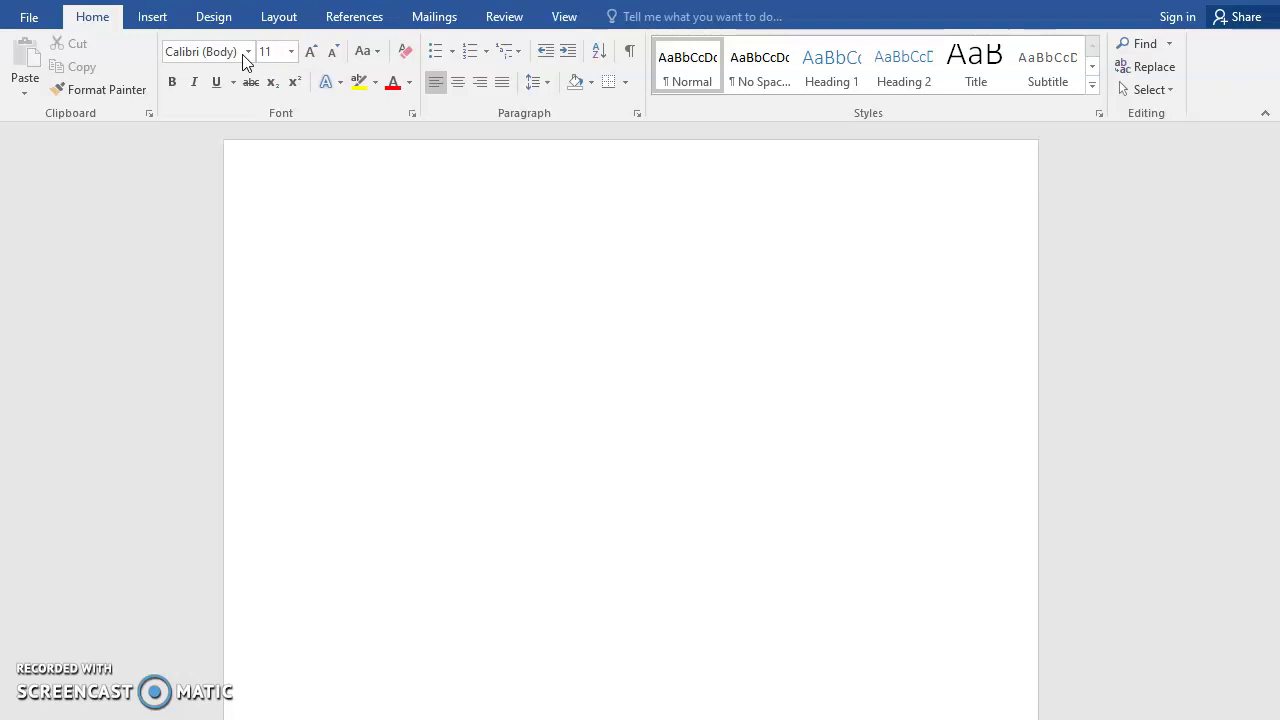
# Change the blank document's font to Times New Roman, size 12, before typing
pyautogui.click(248, 54)
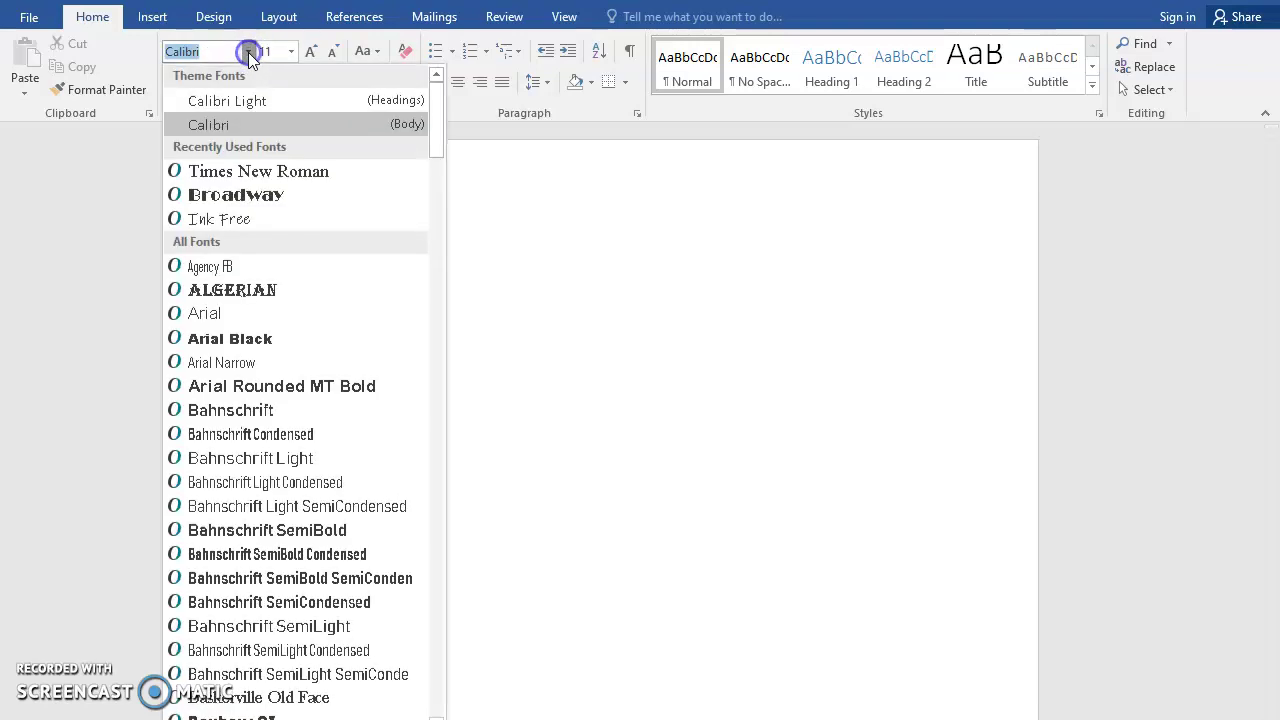
pyautogui.click(278, 172)
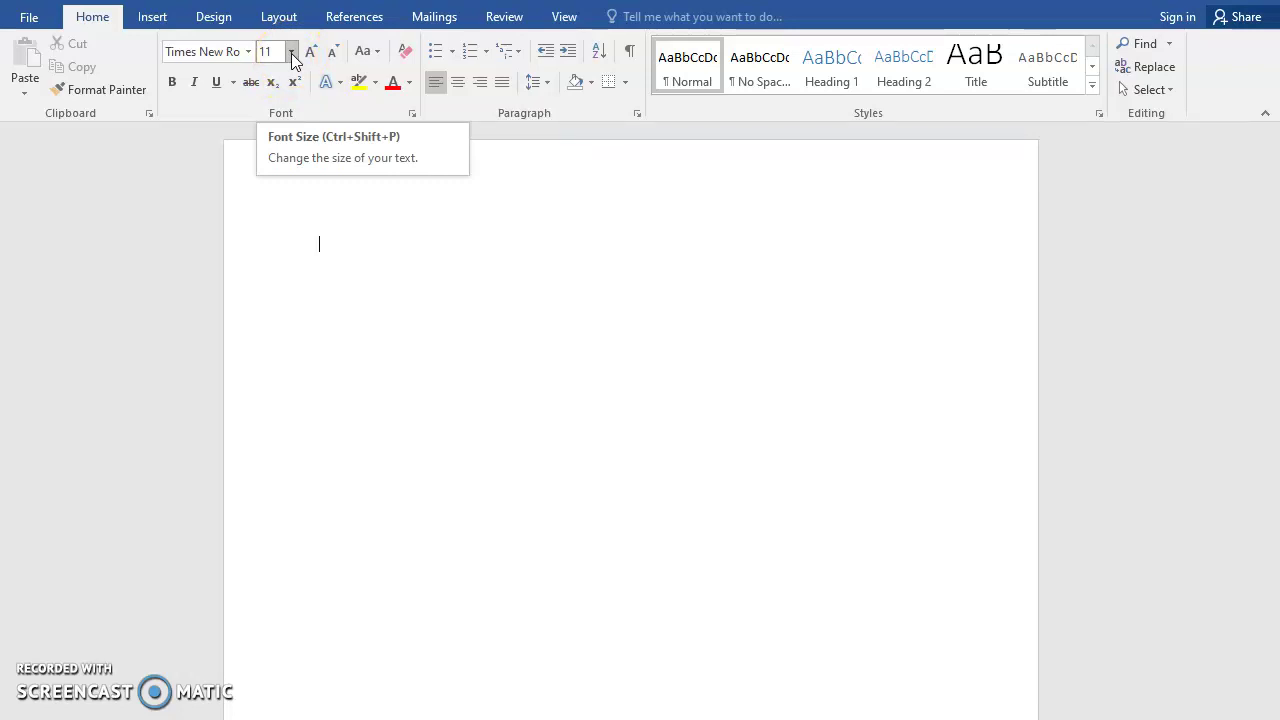
pyautogui.click(291, 53)
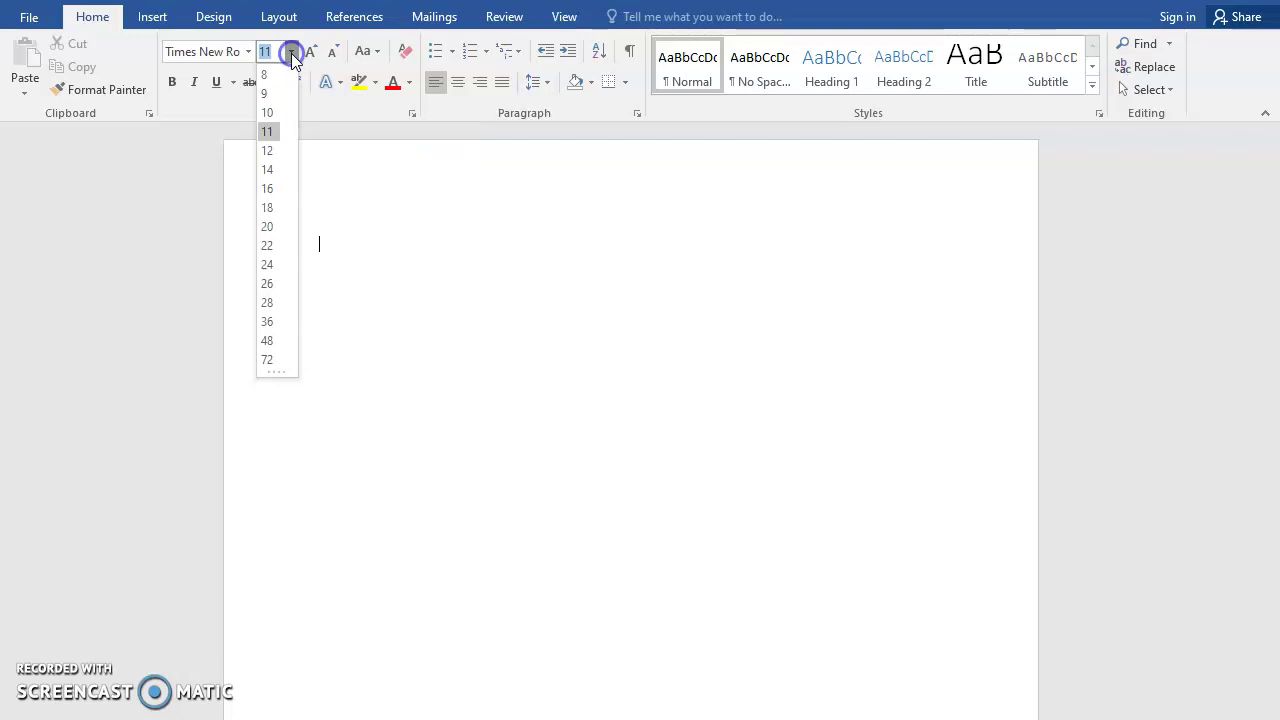
pyautogui.click(267, 151)
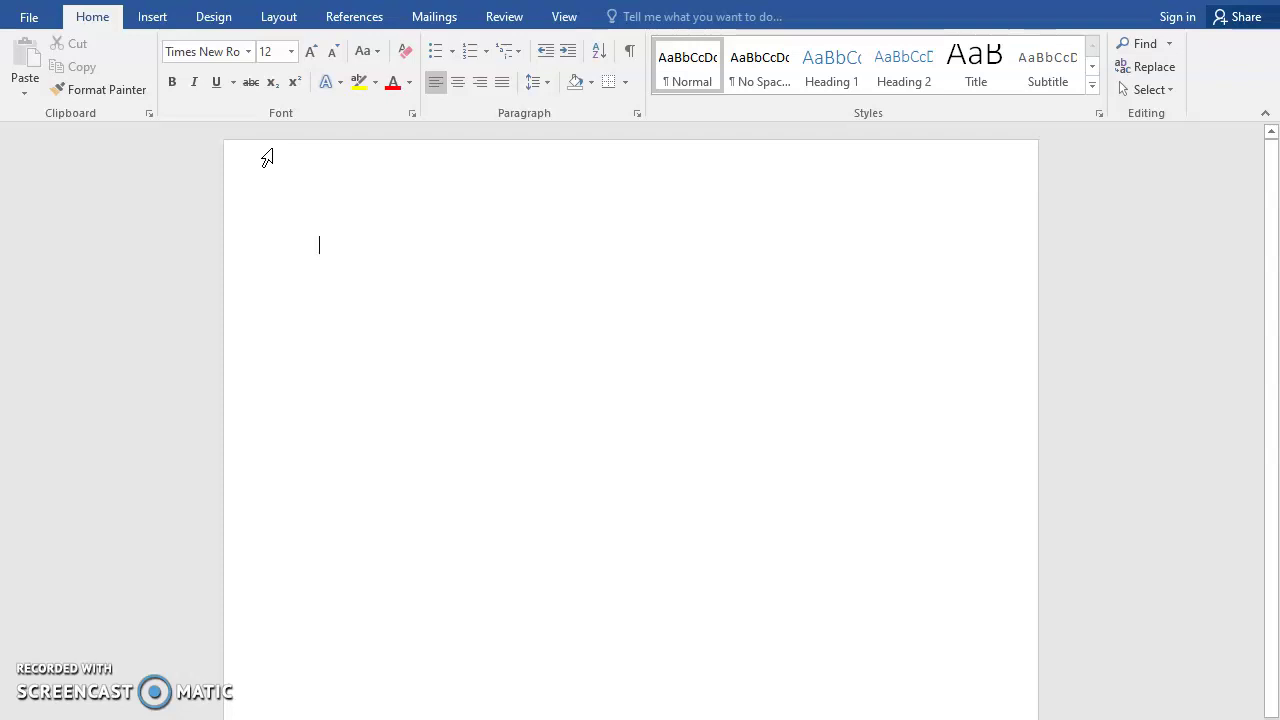
# Insert a Plain Number 3 top-of-page number and type the author's last name before it
pyautogui.click(155, 18)
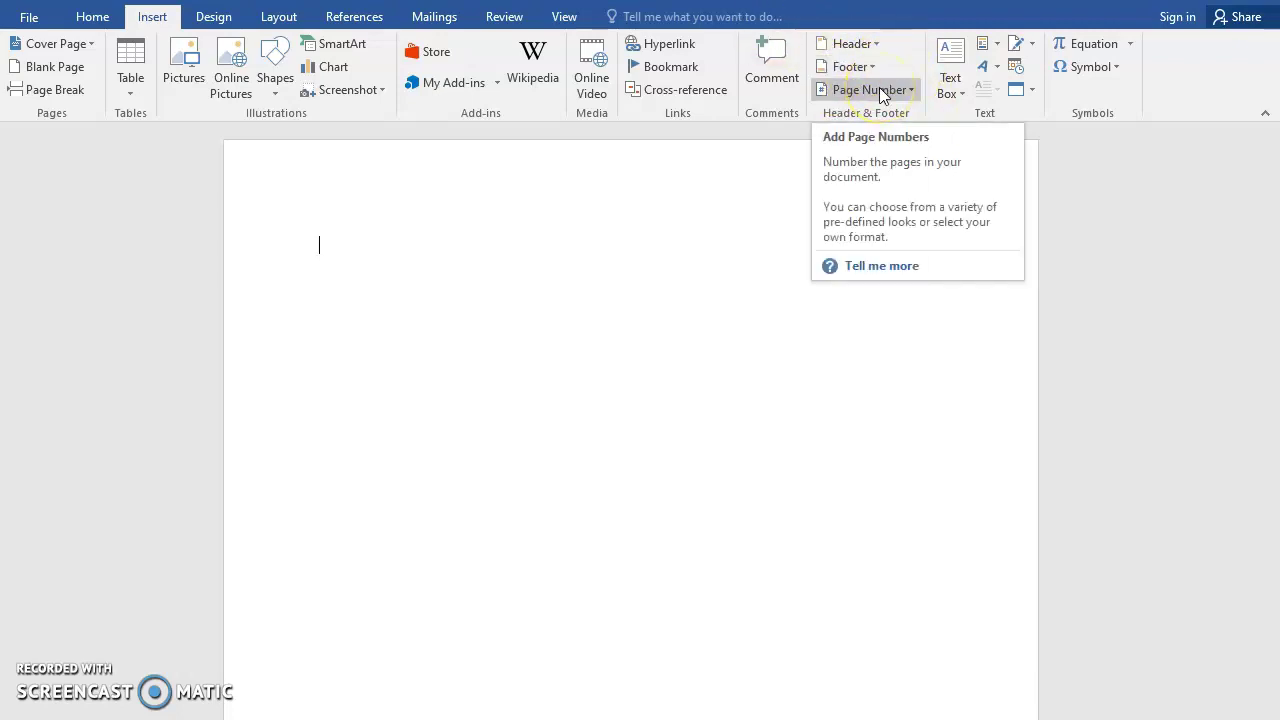
pyautogui.click(879, 90)
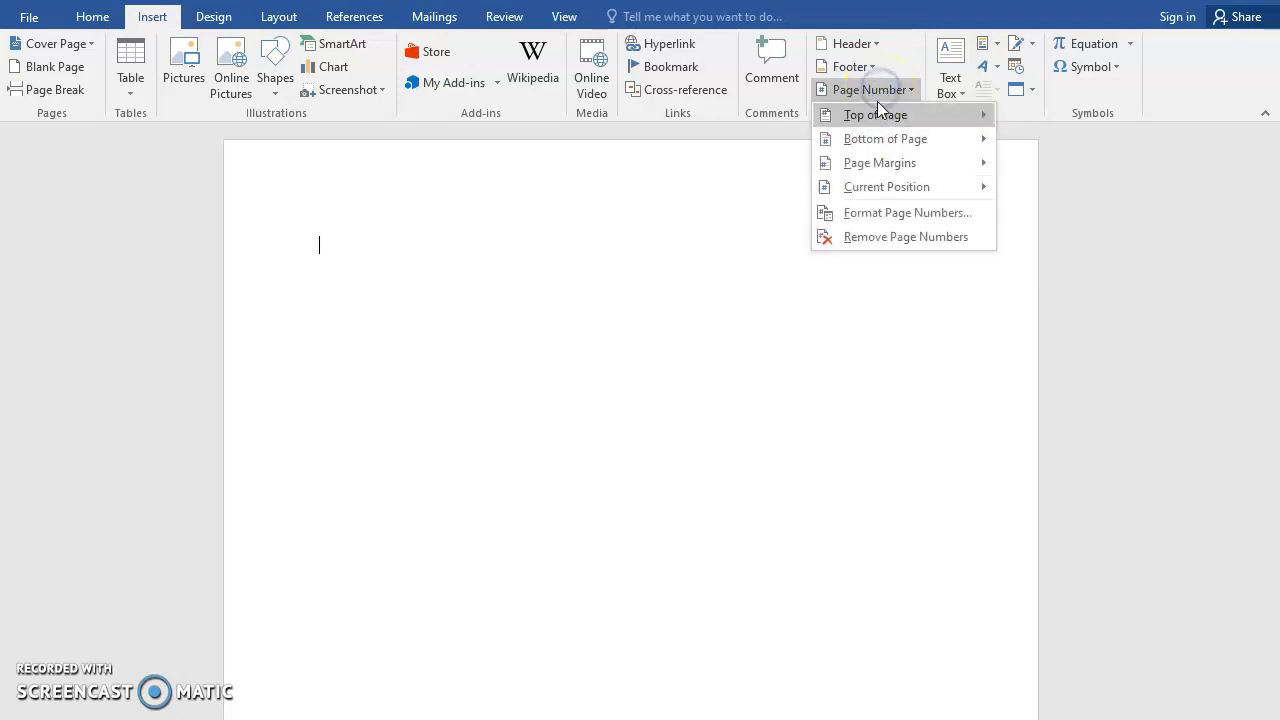
pyautogui.click(876, 114)
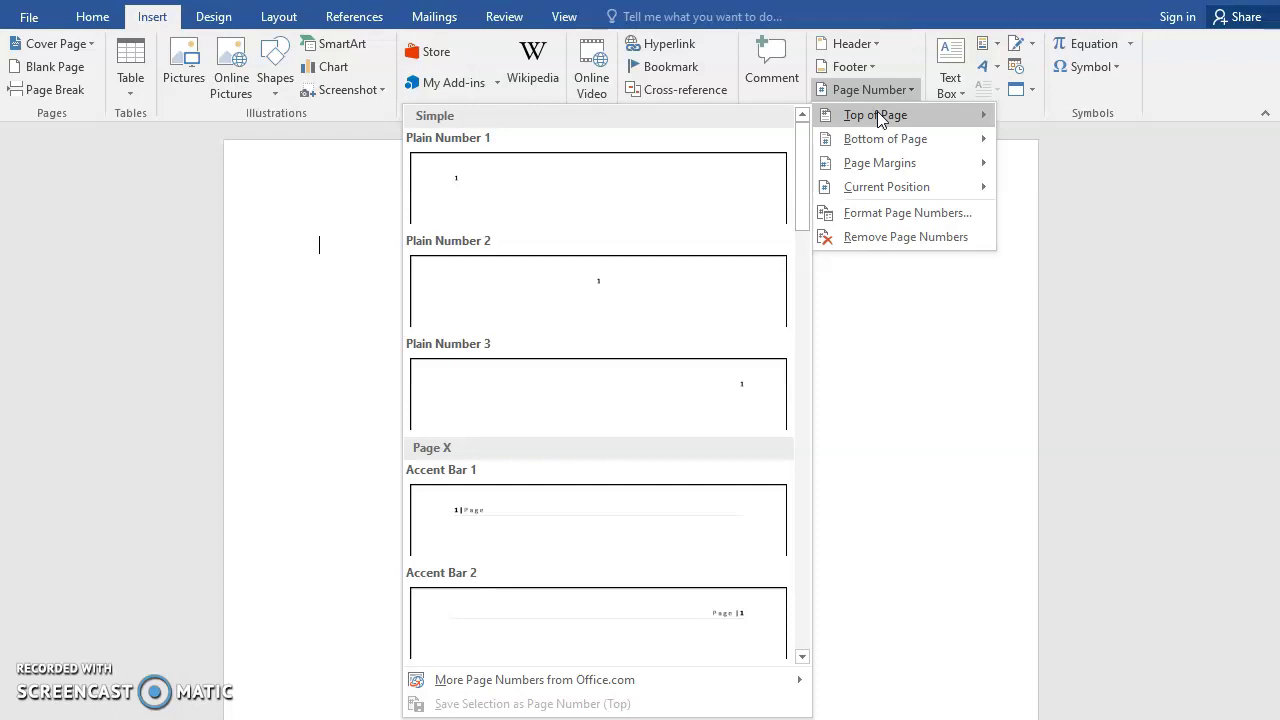
pyautogui.click(670, 400)
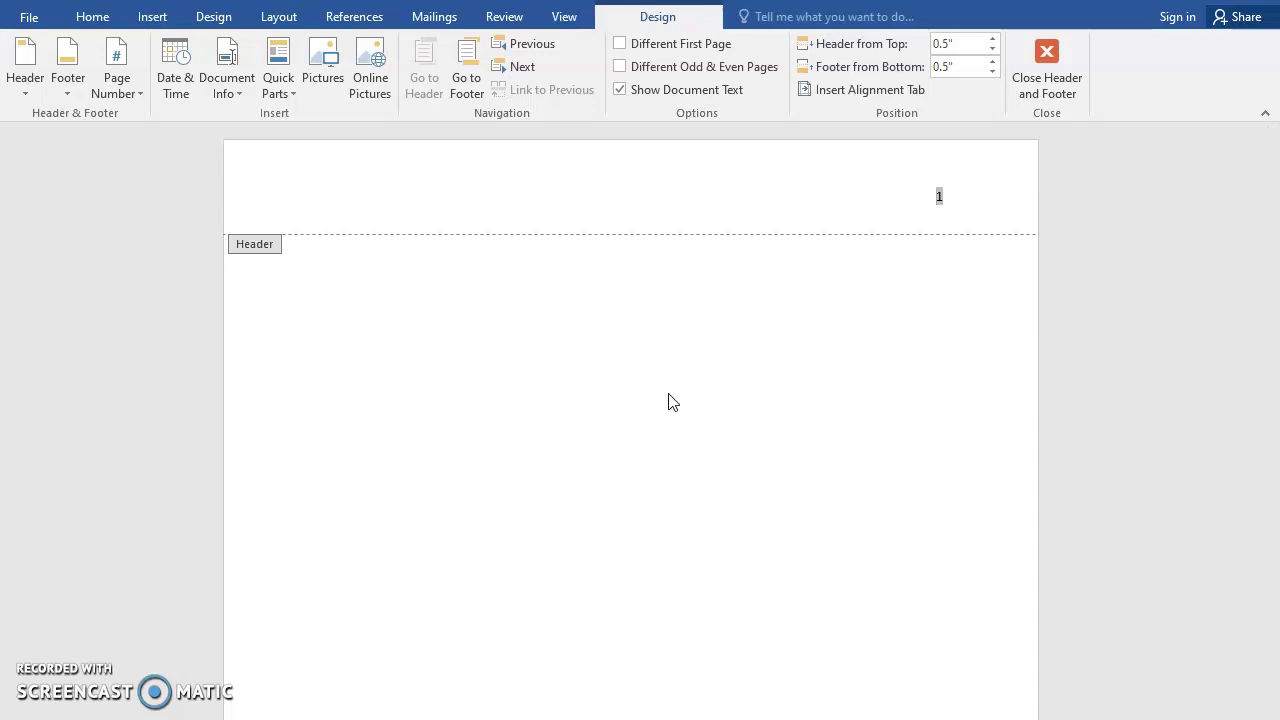
pyautogui.write('Ramirez')
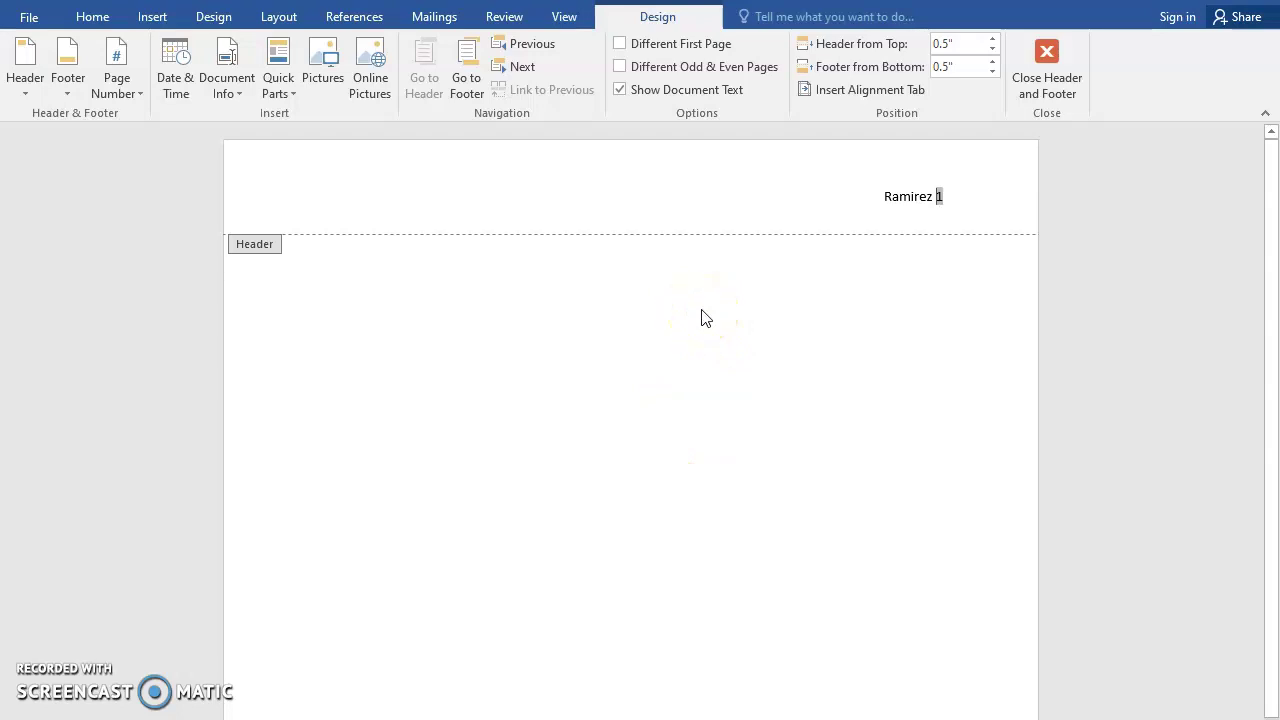
# Return to the body and set paragraph line spacing to Double in the Paragraph dialog
pyautogui.doubleClick(701, 317)
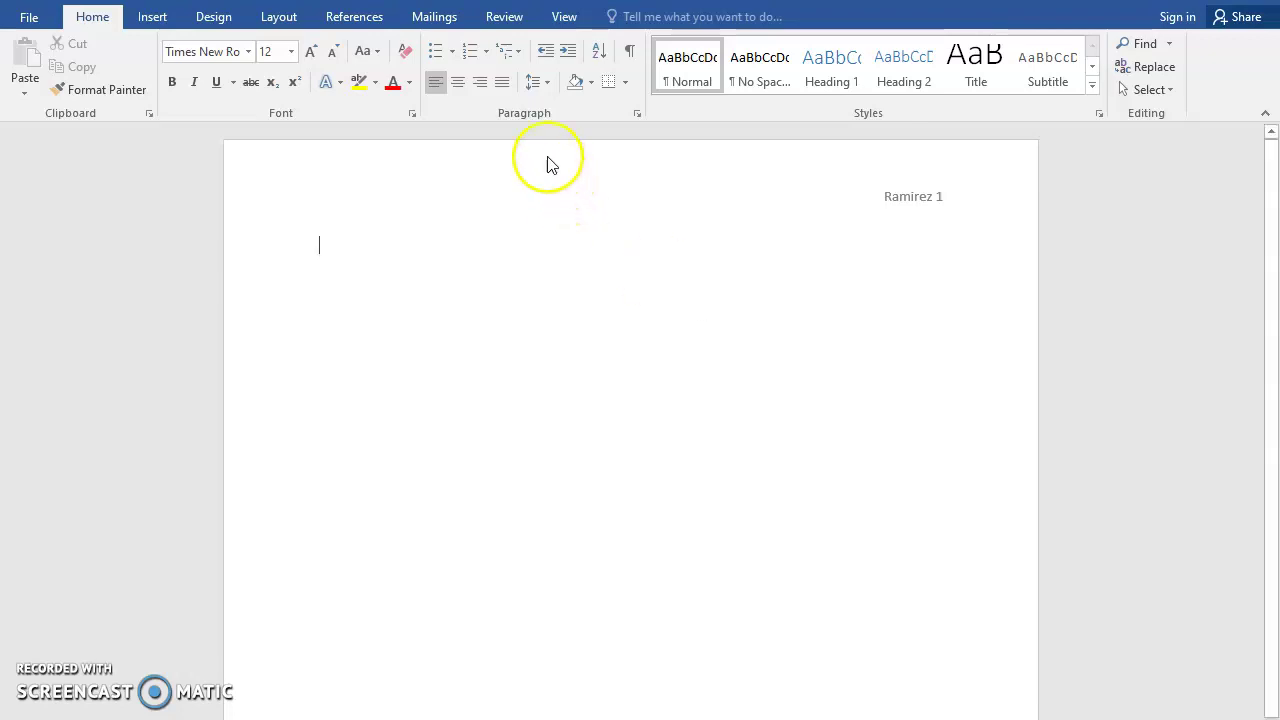
pyautogui.click(637, 114)
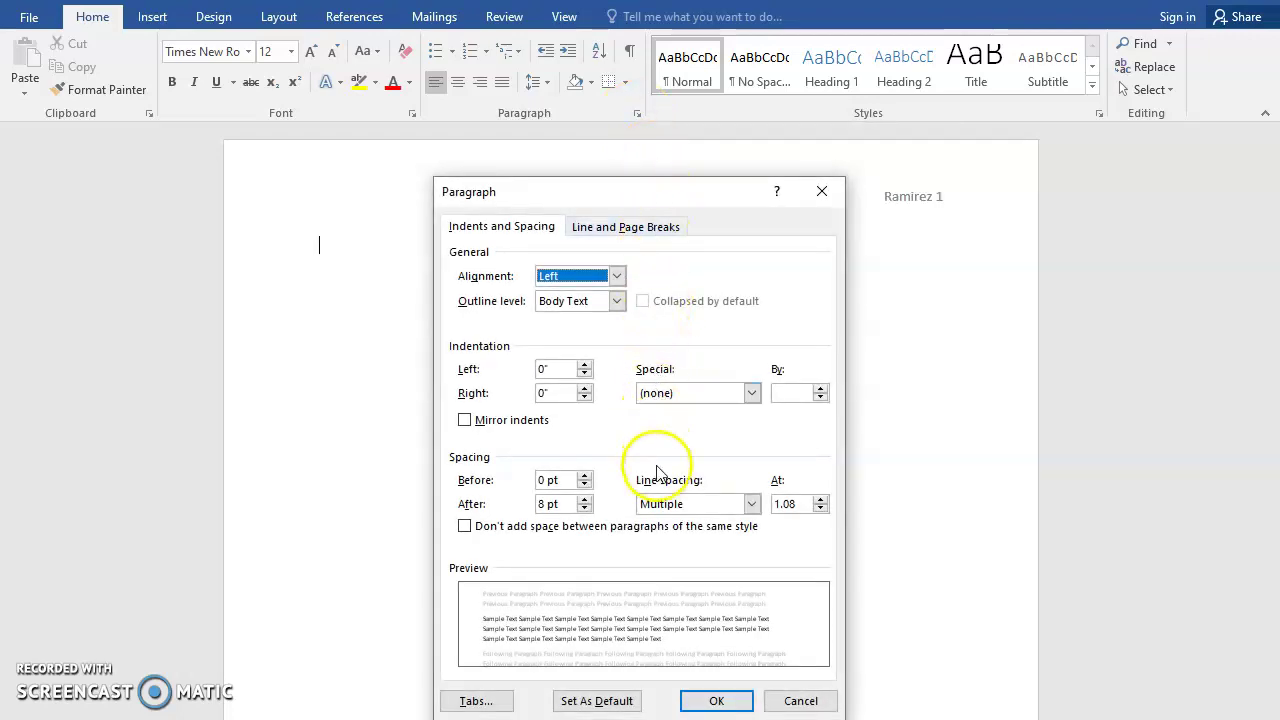
pyautogui.click(751, 504)
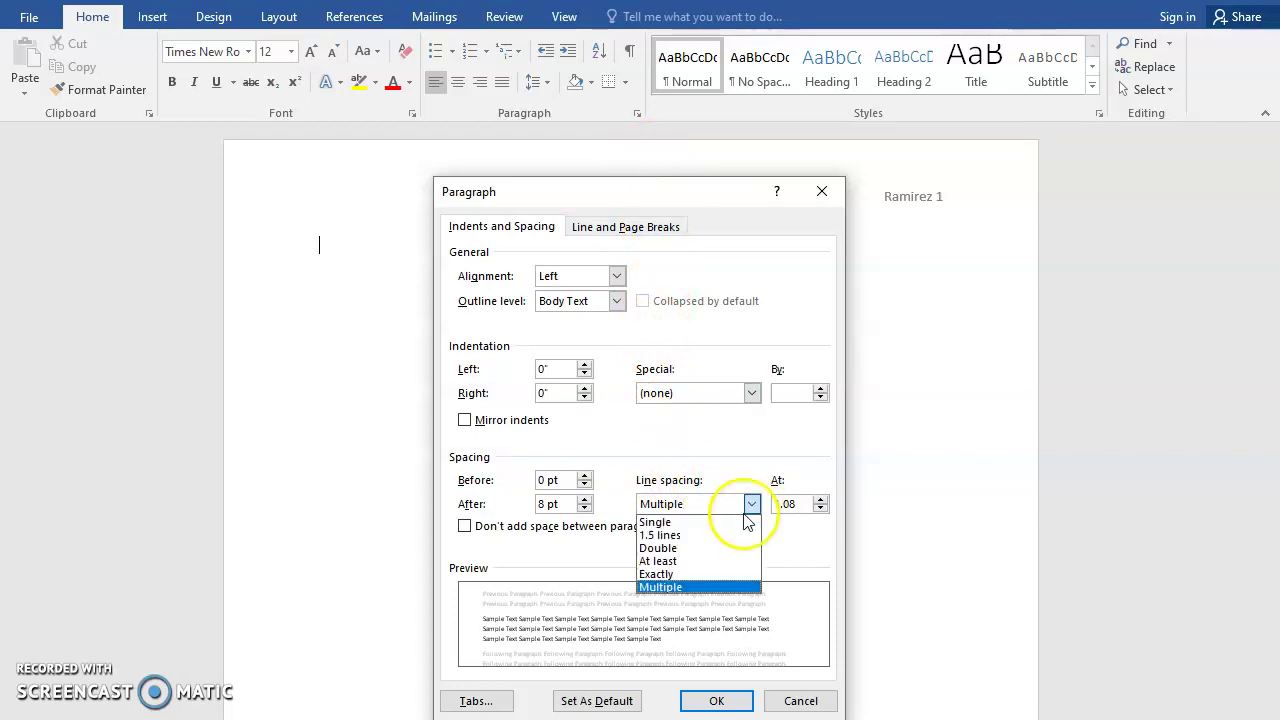
pyautogui.click(709, 548)
pyautogui.click(720, 700)
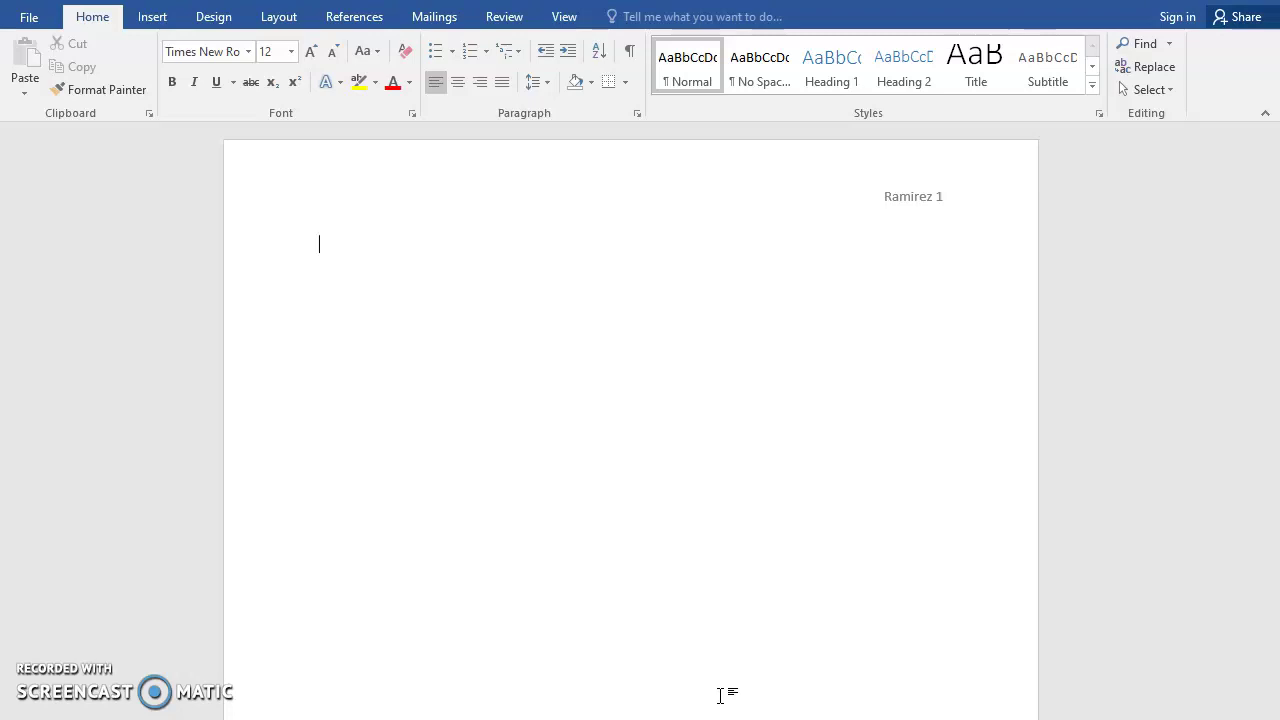
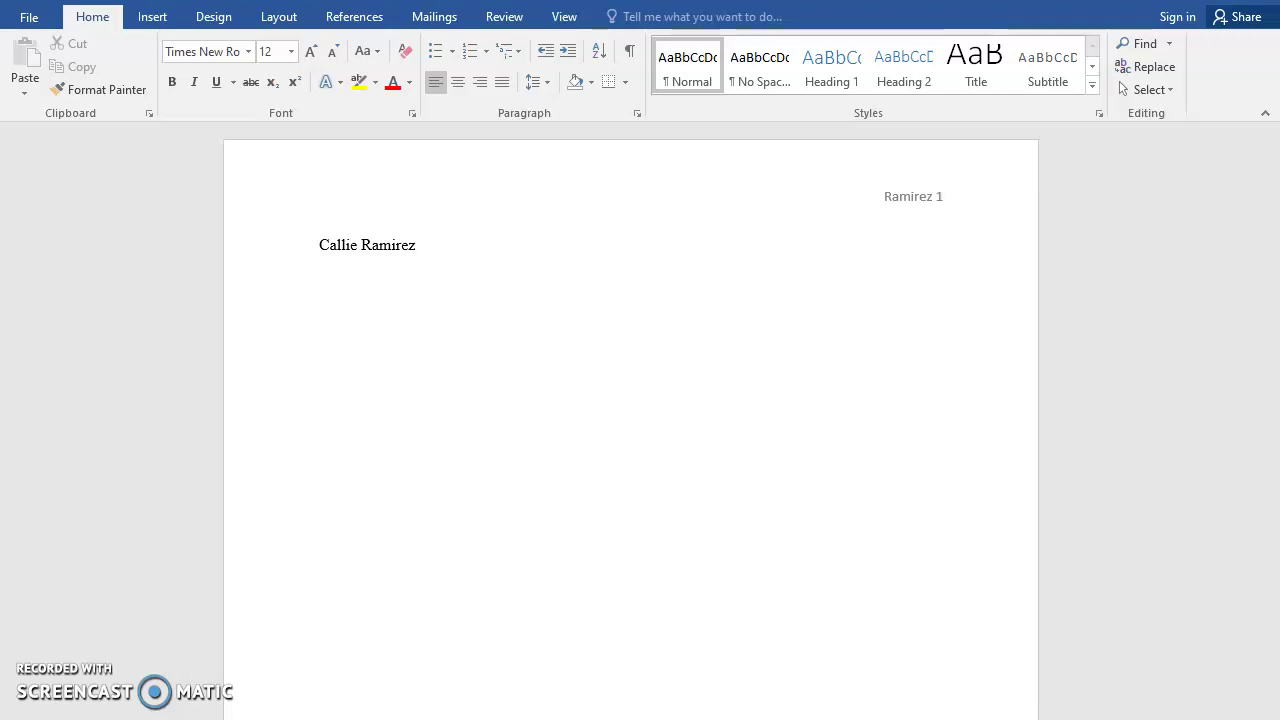
# Type the student's full name and the instructor's name on separate lines
pyautogui.press('Return')
pyautogui.write('S')
pyautogui.press('BackSpace')
pyautogui.write('Professor Smith')
# Add the course line English 111-07 and the date 4 September 2020
pyautogui.write('English ')
pyautogui.write('111-')
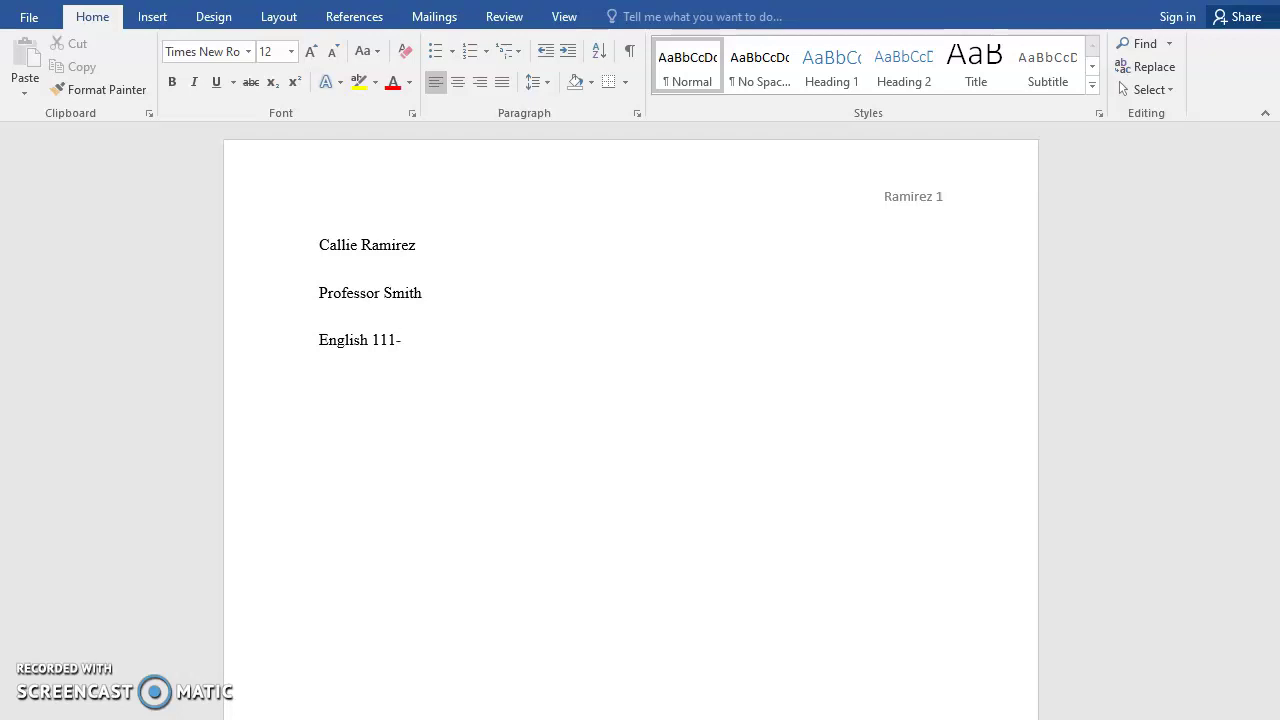
pyautogui.write('07')
pyautogui.write('4 Septm')
pyautogui.press('BackSpace')
pyautogui.press('BackSpace')
pyautogui.write('temb')
pyautogui.press('Return')
pyautogui.write('2020')
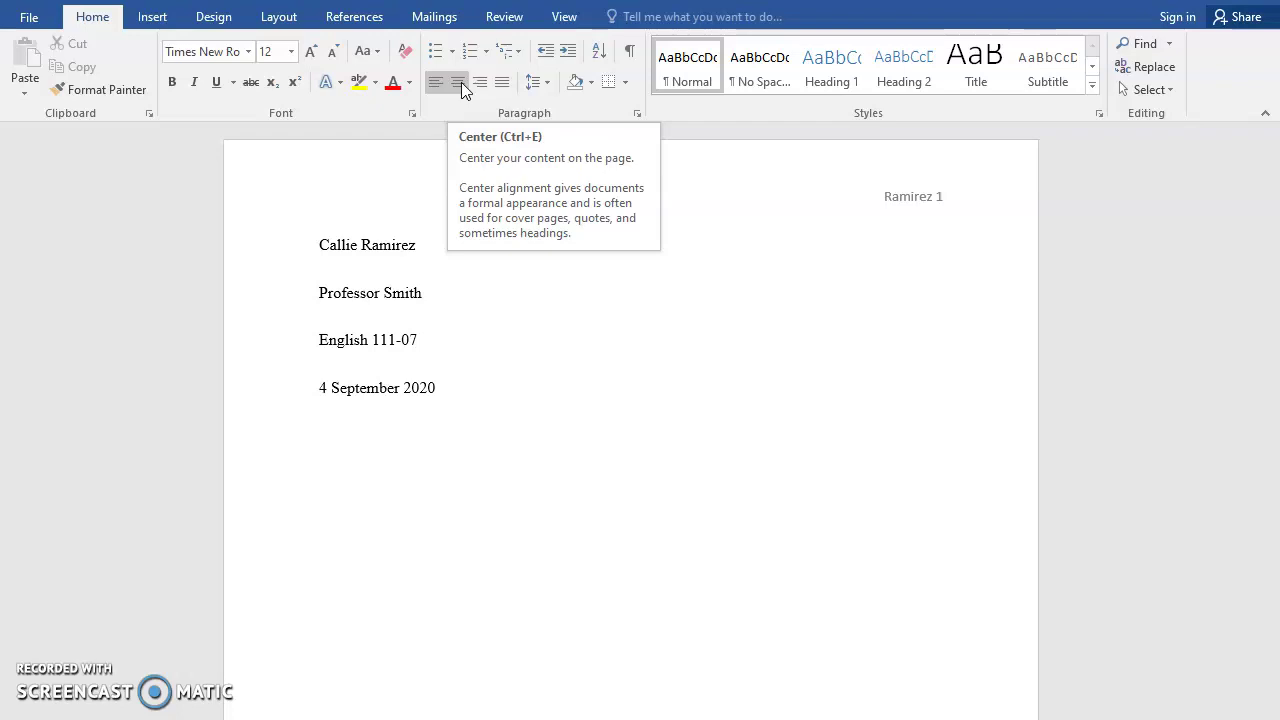
# Type a centred 'Title of Essay' line, then left-align the new line beneath it
pyautogui.click(459, 82)
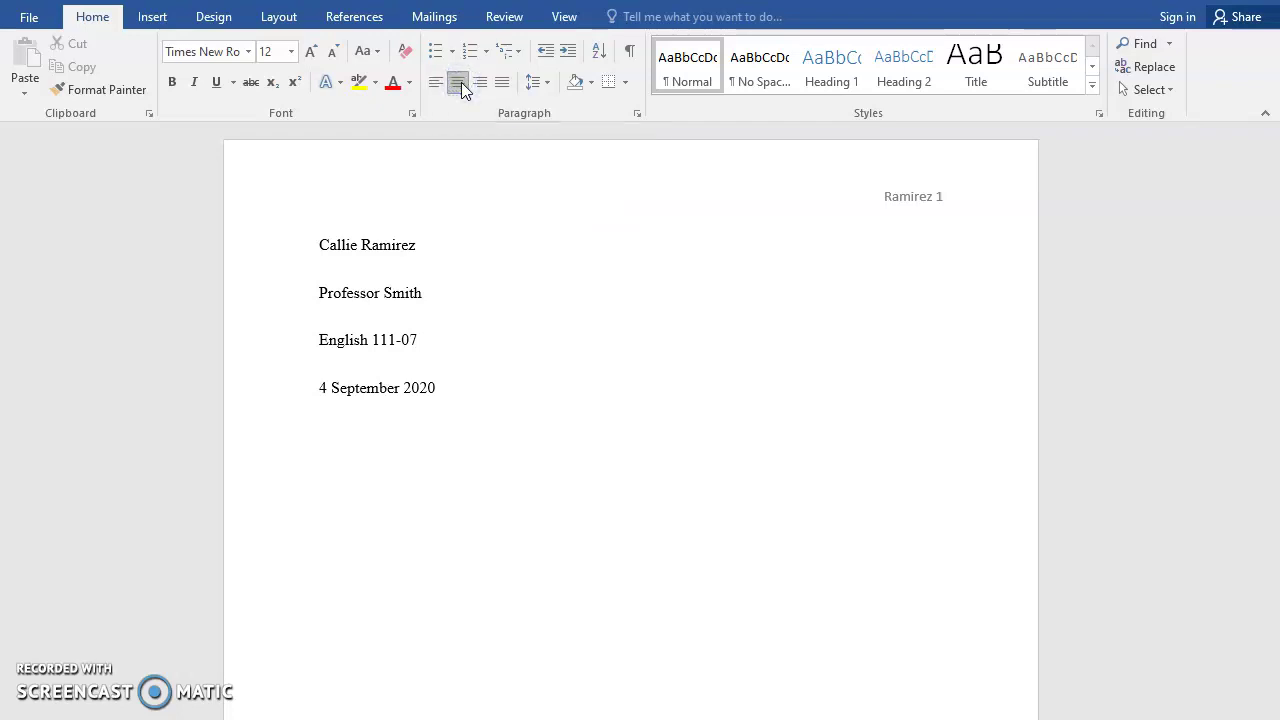
pyautogui.write('Title of Essay')
pyautogui.press('Return')
pyautogui.click(432, 85)
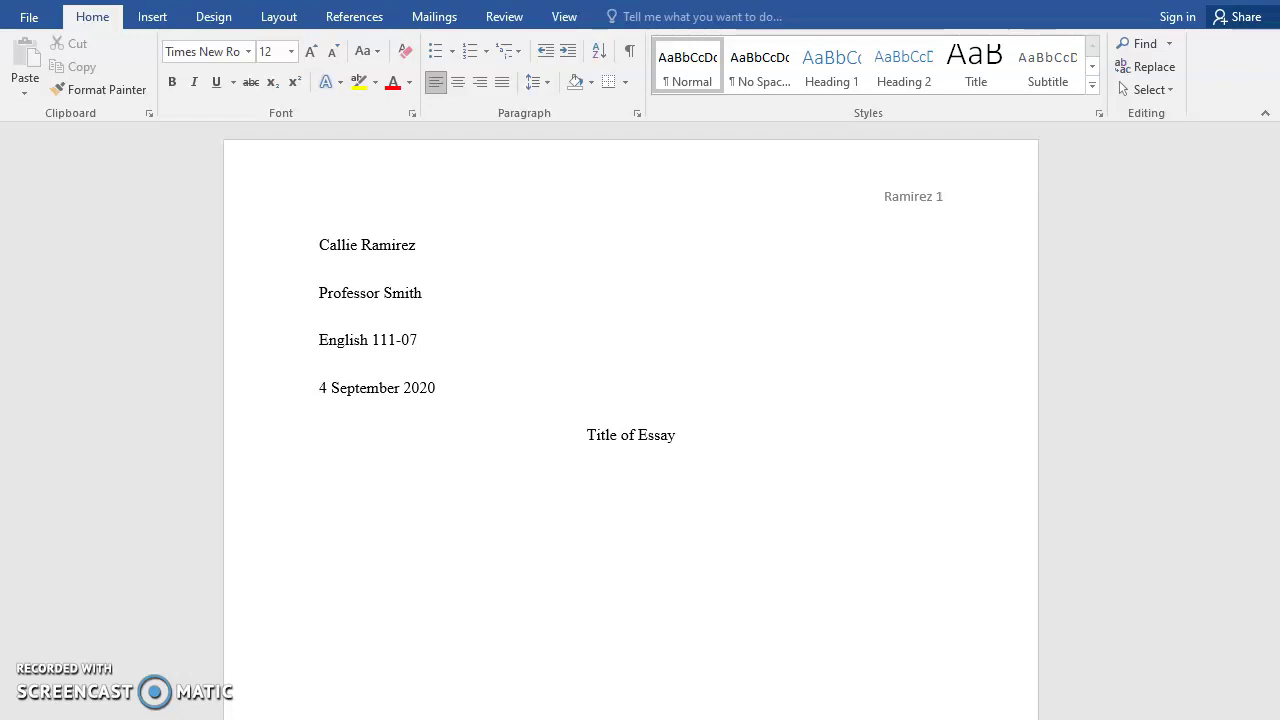
# Type 'Begin typing...' as body text and move down to the new second page
pyautogui.write('Begin typing.')
pyautogui.write('..')
pyautogui.scroll(-10, 630, 420)
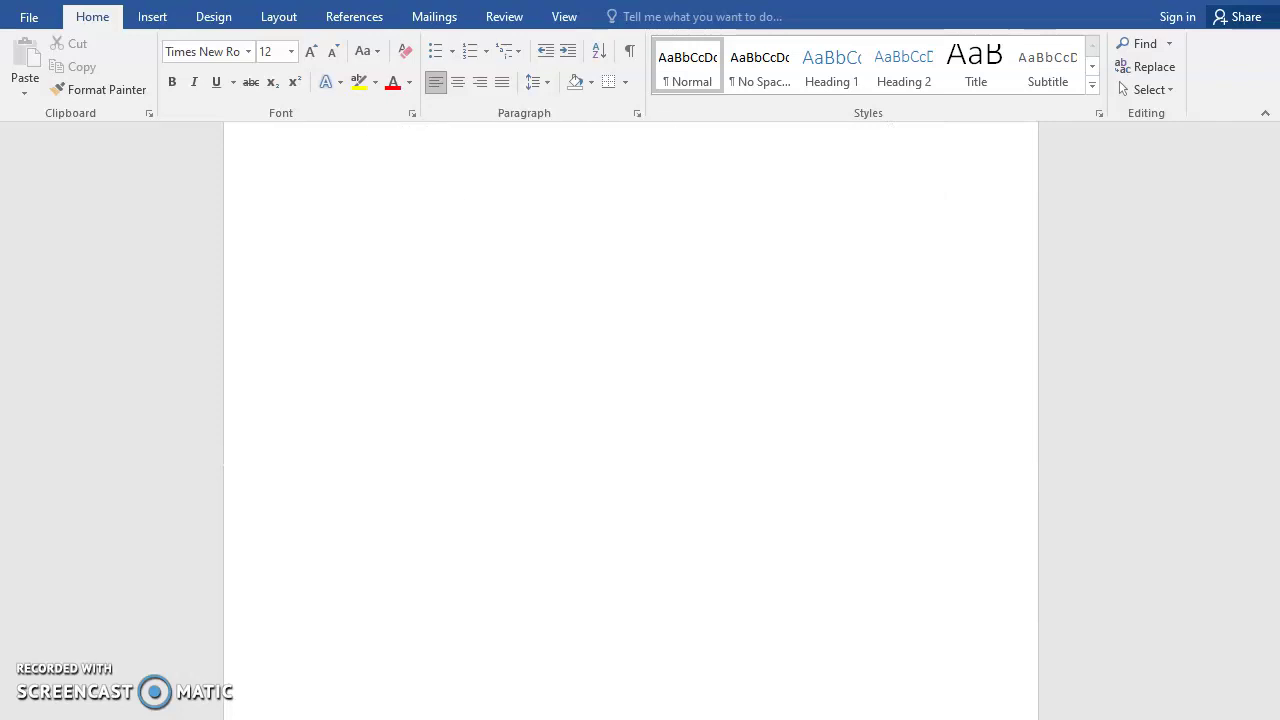
pyautogui.scroll(-5, 609, 420)
pyautogui.scroll(-6, 609, 420)
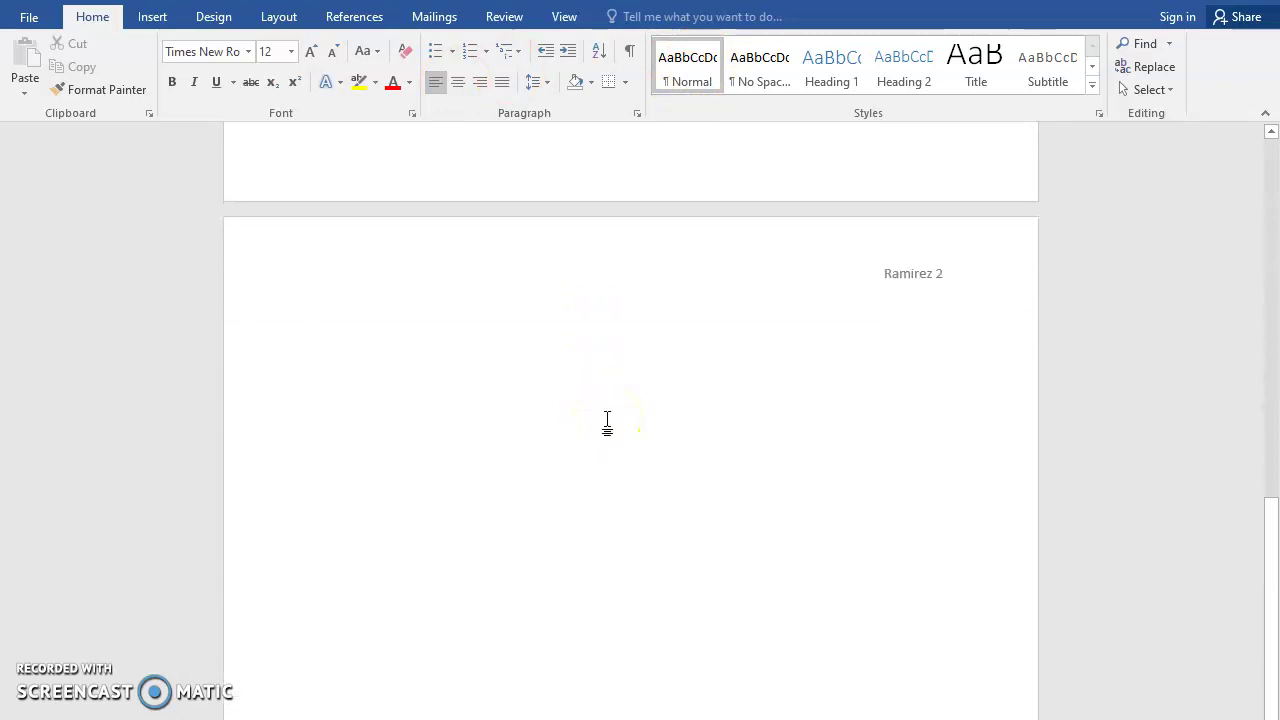
pyautogui.scroll(2, 607, 423)
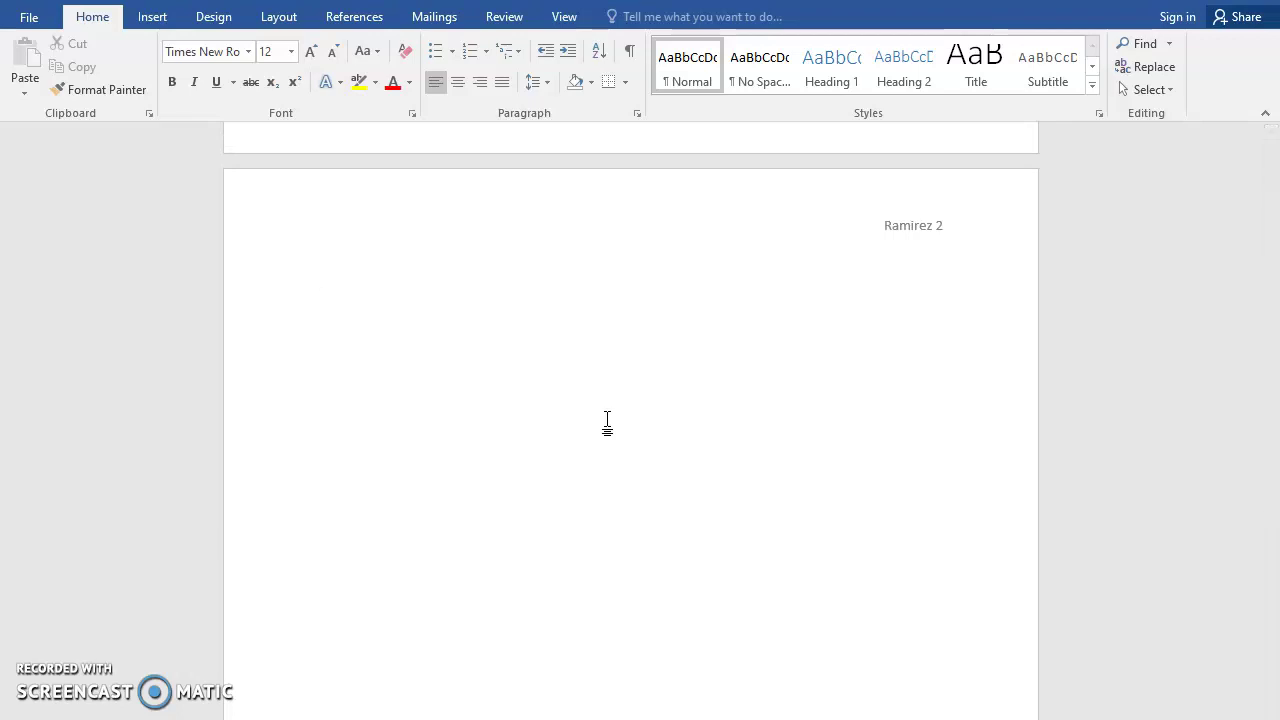
# Type a centred 'Work Cited' heading on page 2 and start a new line below it
pyautogui.click(604, 398)
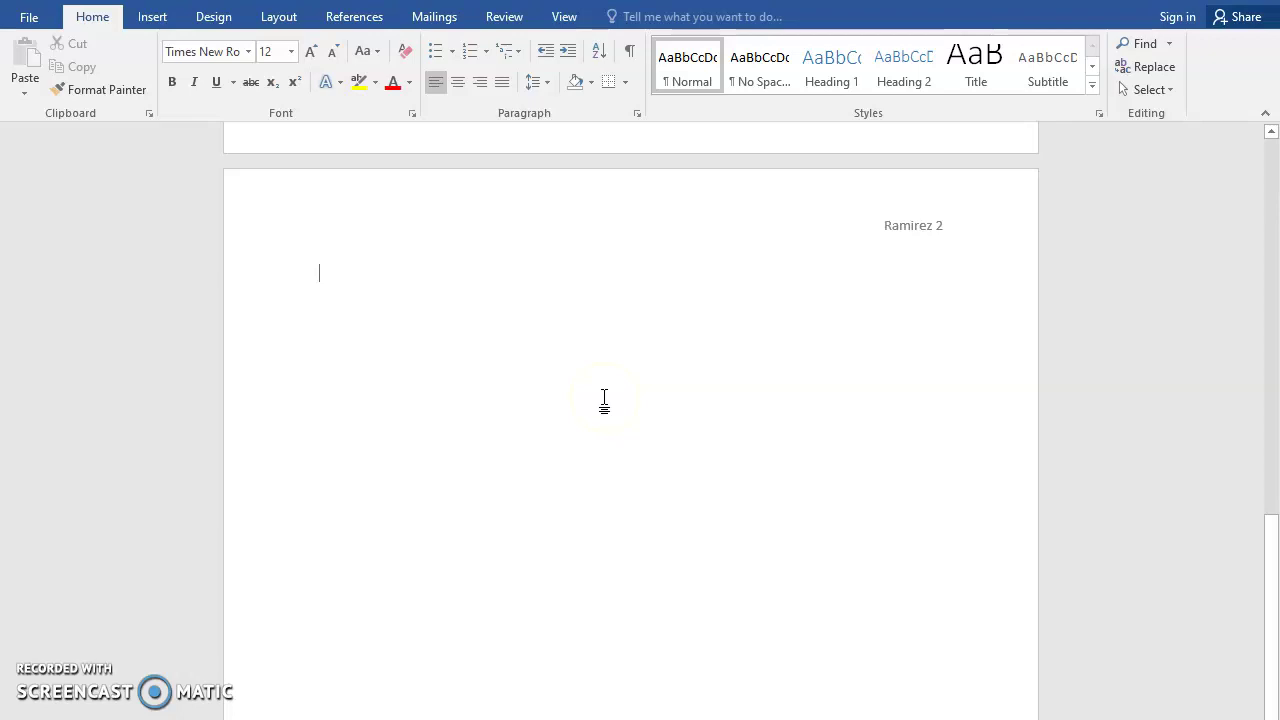
pyautogui.click(458, 84)
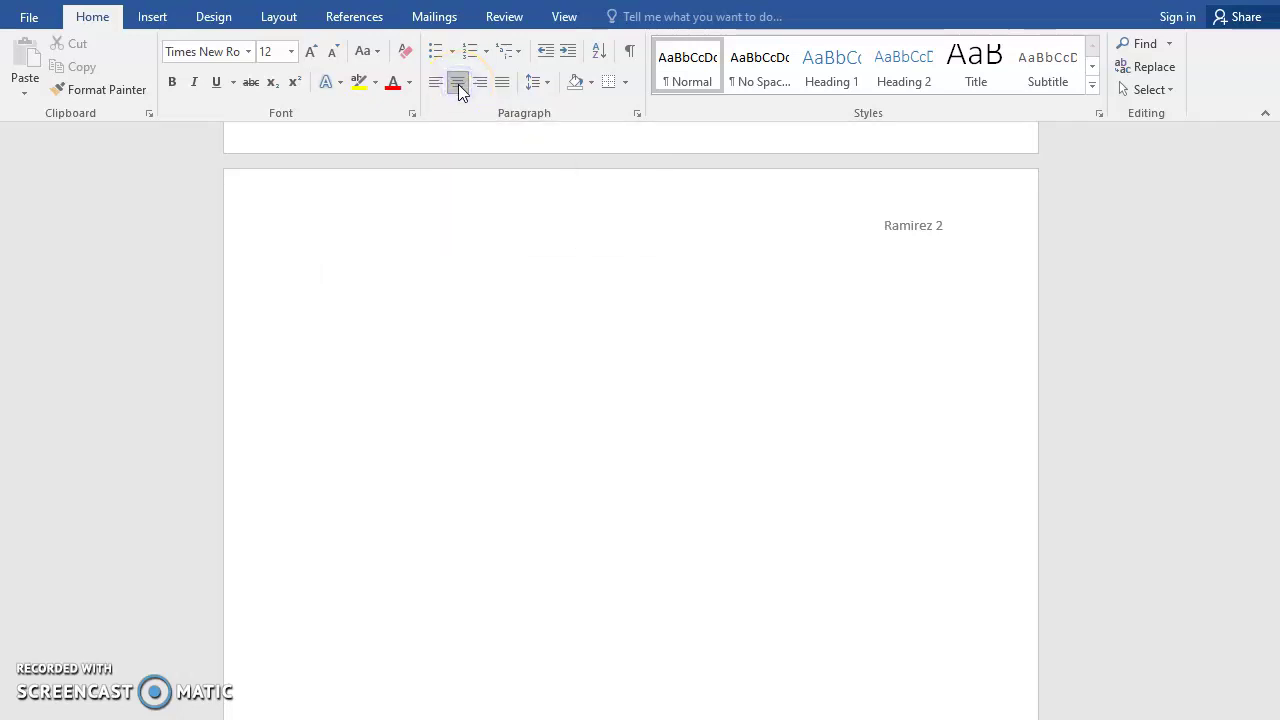
pyautogui.write('Works Cited')
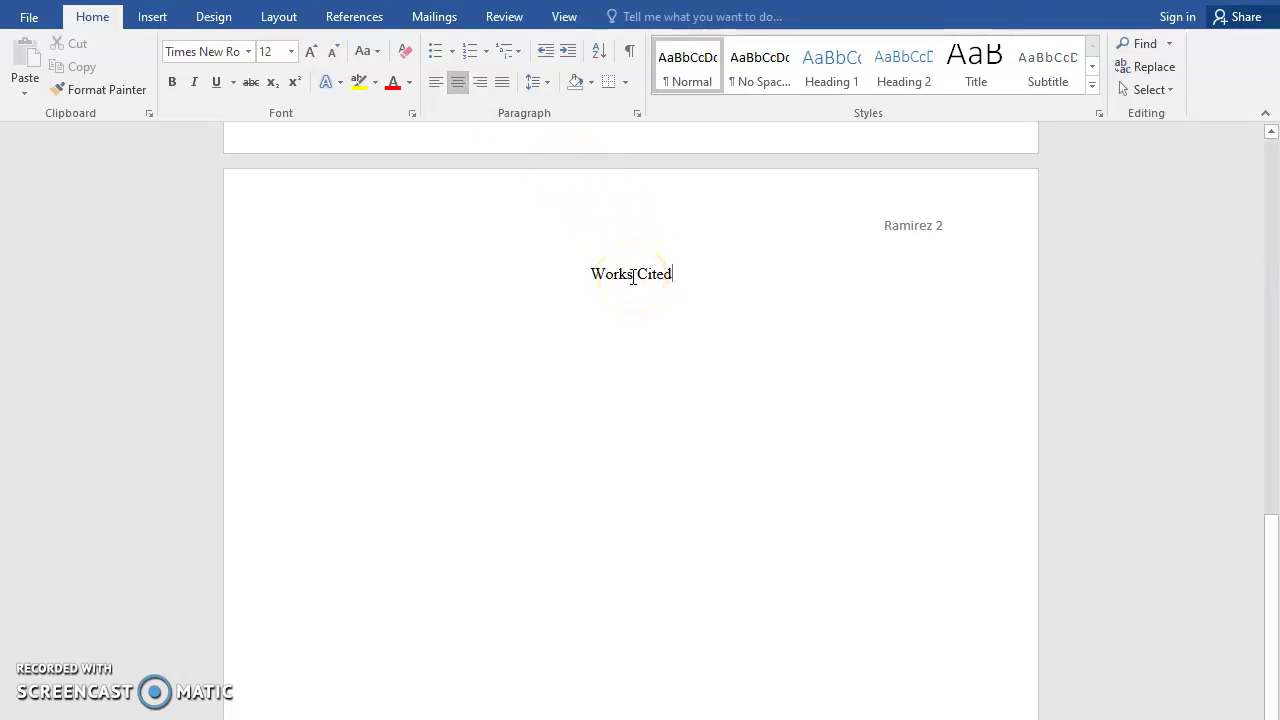
pyautogui.click(633, 275)
pyautogui.press('BackSpace')
pyautogui.click(729, 277)
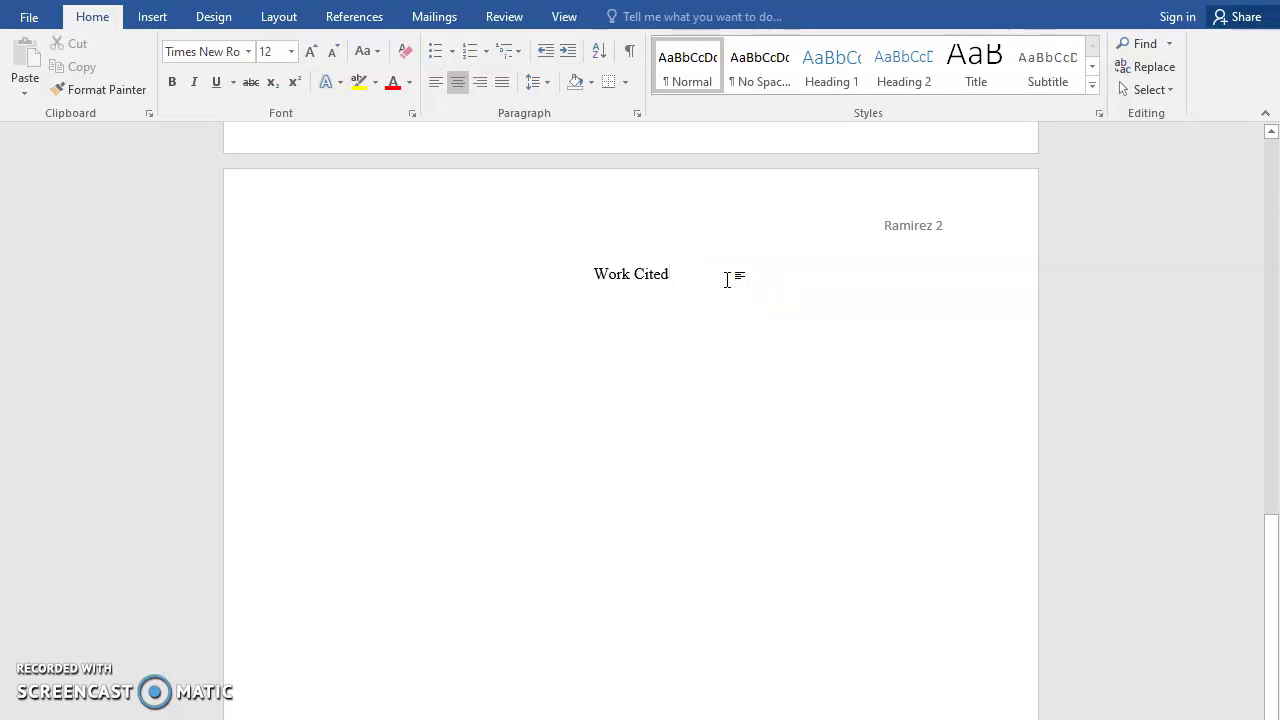
pyautogui.press('Return')
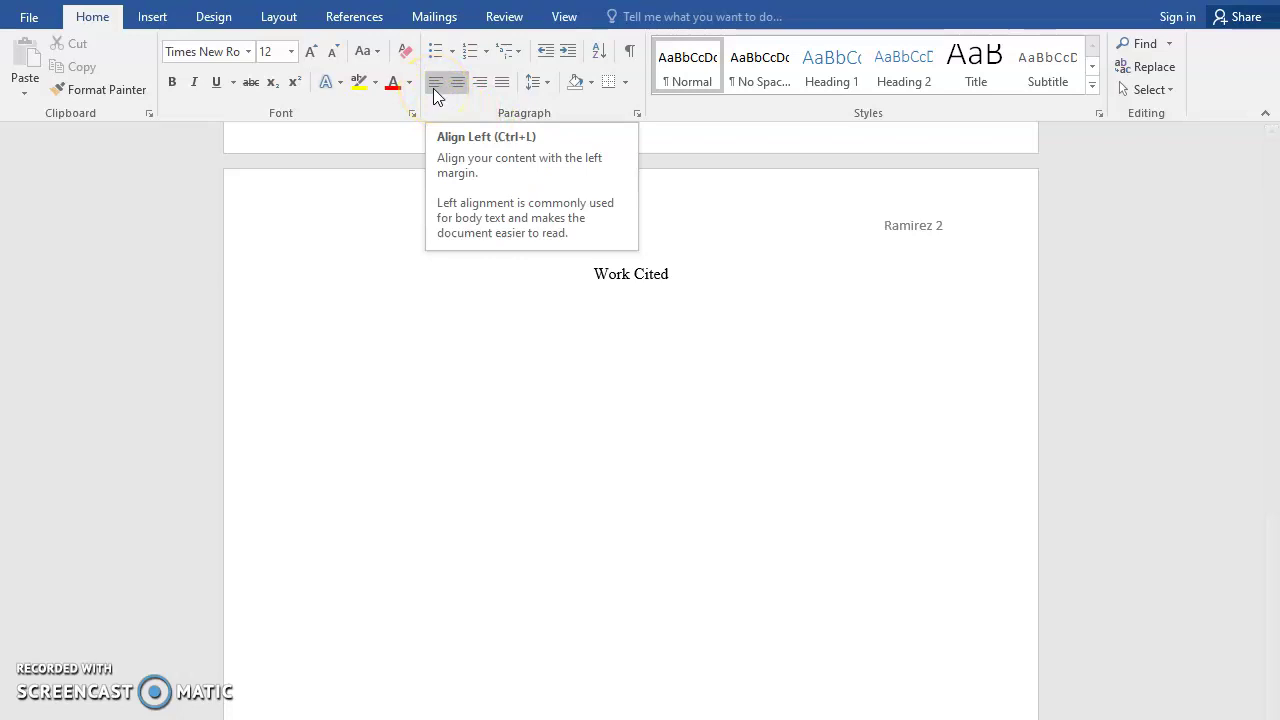
# Left-align the line and type the article author's name and "New Treatments for Rheumatoid Arthritis."
pyautogui.click(434, 84)
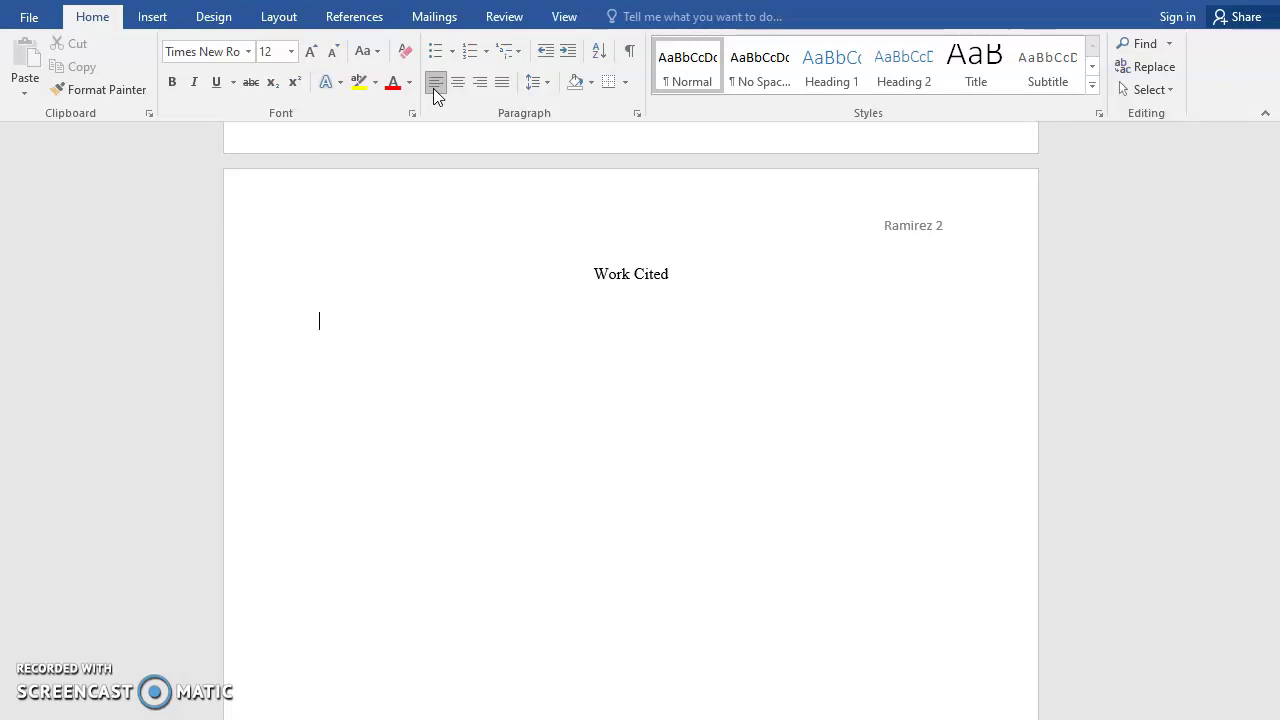
pyautogui.write('Pisetsky')
pyautogui.write(', ')
pyautogui.write('David')
pyautogui.write('"')
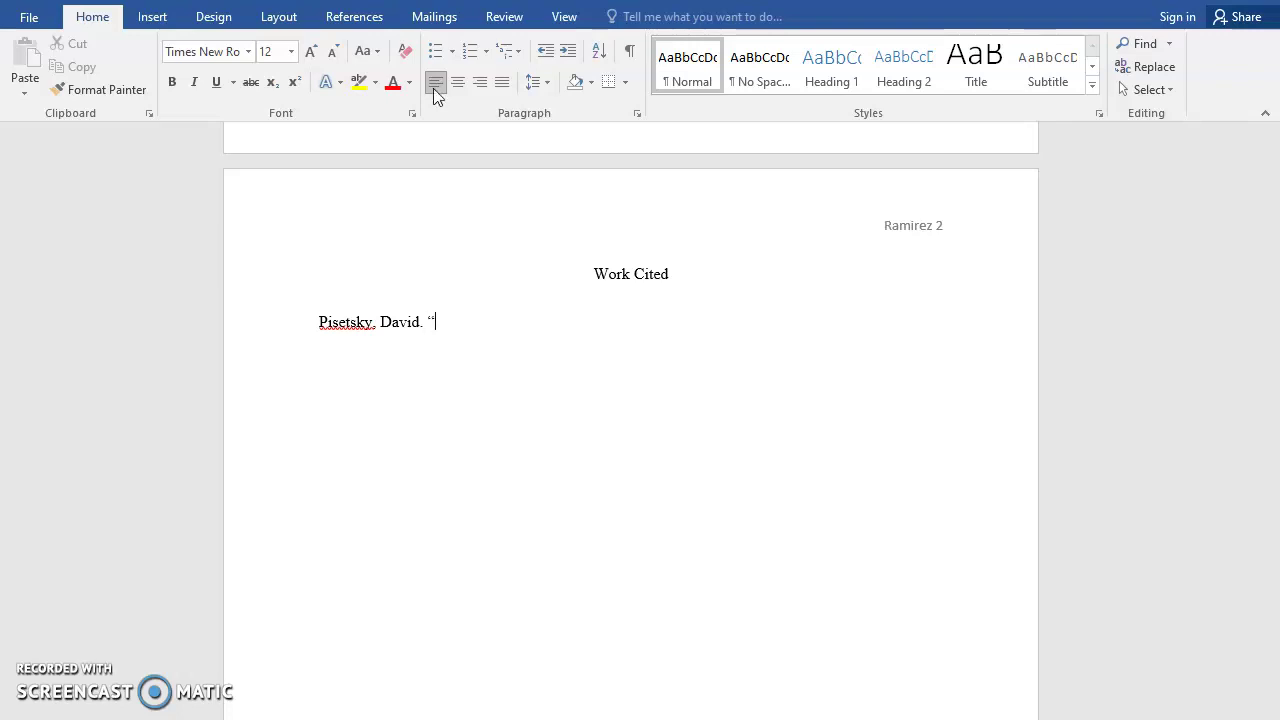
pyautogui.write('New Treatments for Rhe')
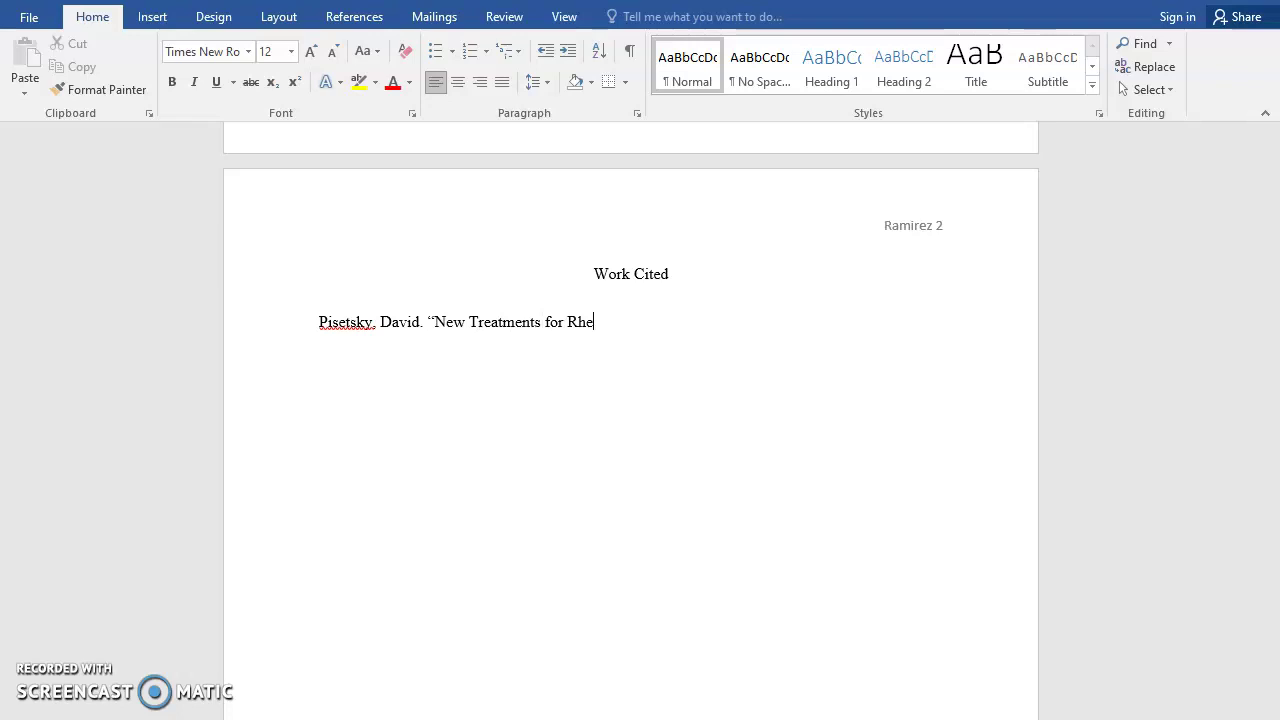
pyautogui.write('umatoid Arthritis')
pyautogui.write('."')
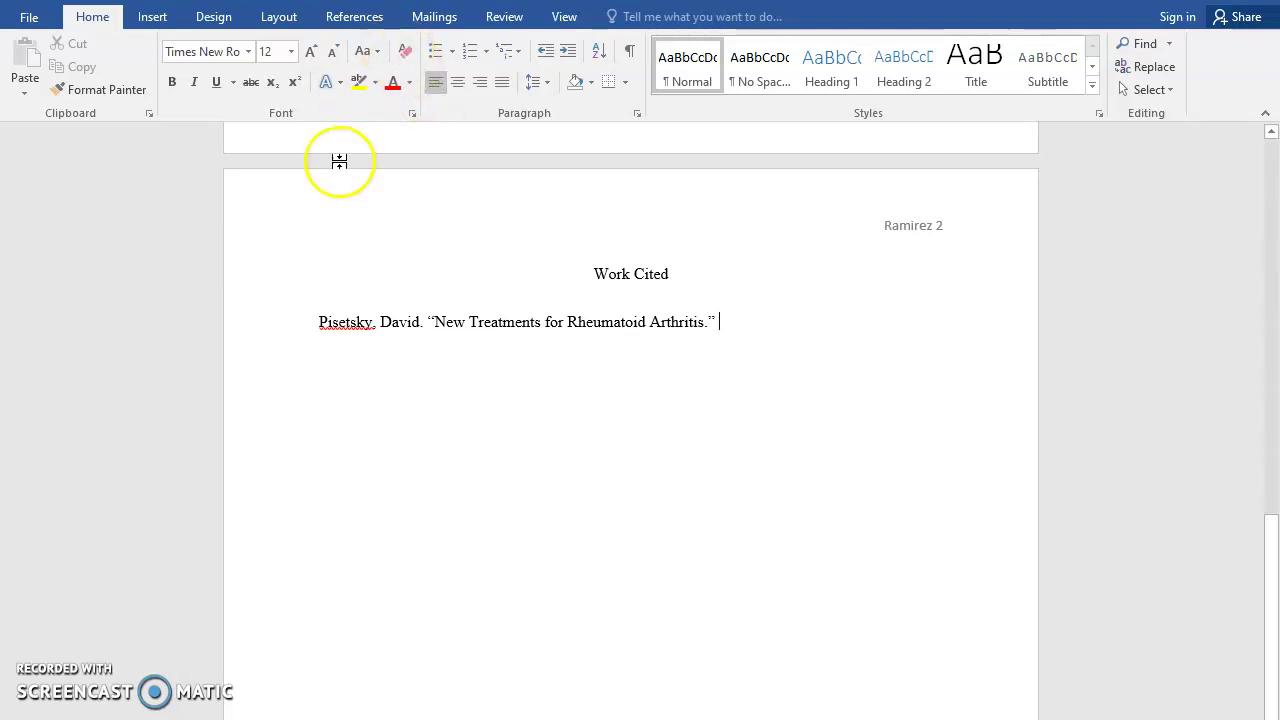
# Add the italic site name OnHealth followed by the date 10 Dec. 2015
pyautogui.click(195, 84)
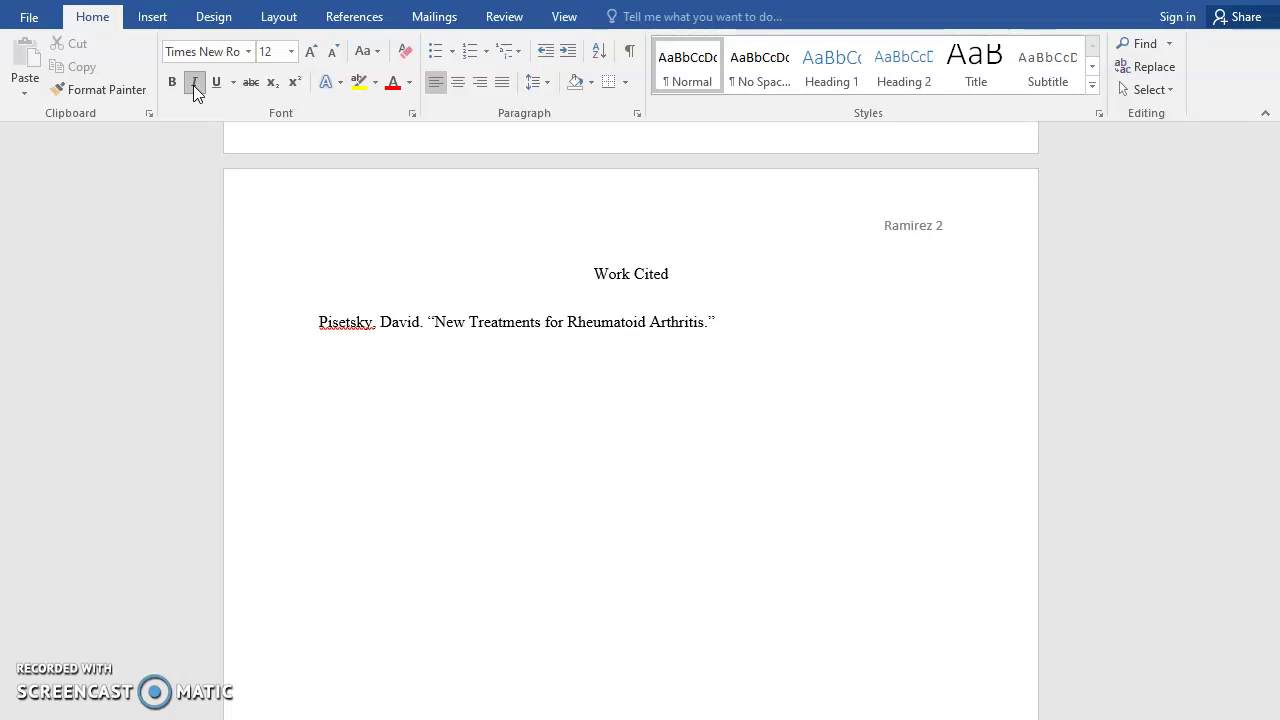
pyautogui.write('OnHealth')
pyautogui.click(197, 88)
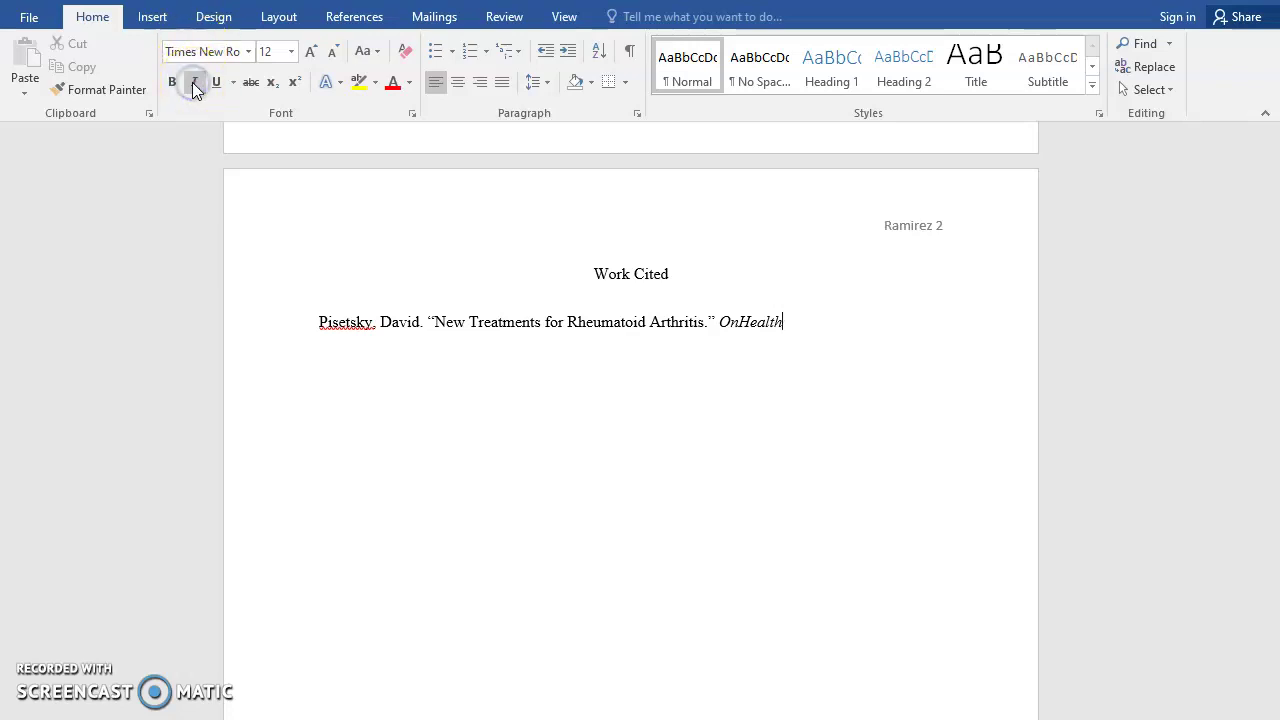
pyautogui.write(',')
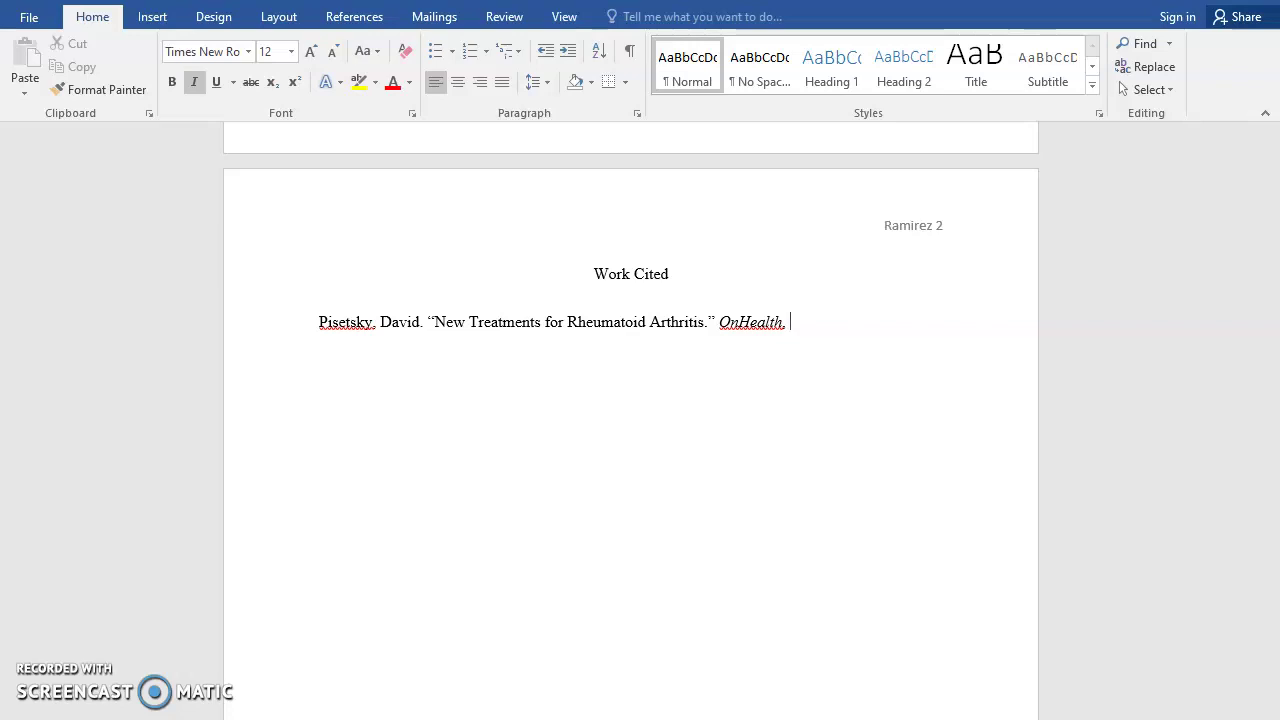
pyautogui.write('10 Dec. 2014')
pyautogui.press('BackSpace')
pyautogui.write('5,')
# Finish the citation with onhealth.webmd.com. and Accessed 2 Sept. 2020
pyautogui.write('one')
pyautogui.press('BackSpace')
pyautogui.write('health.webmd.com.')
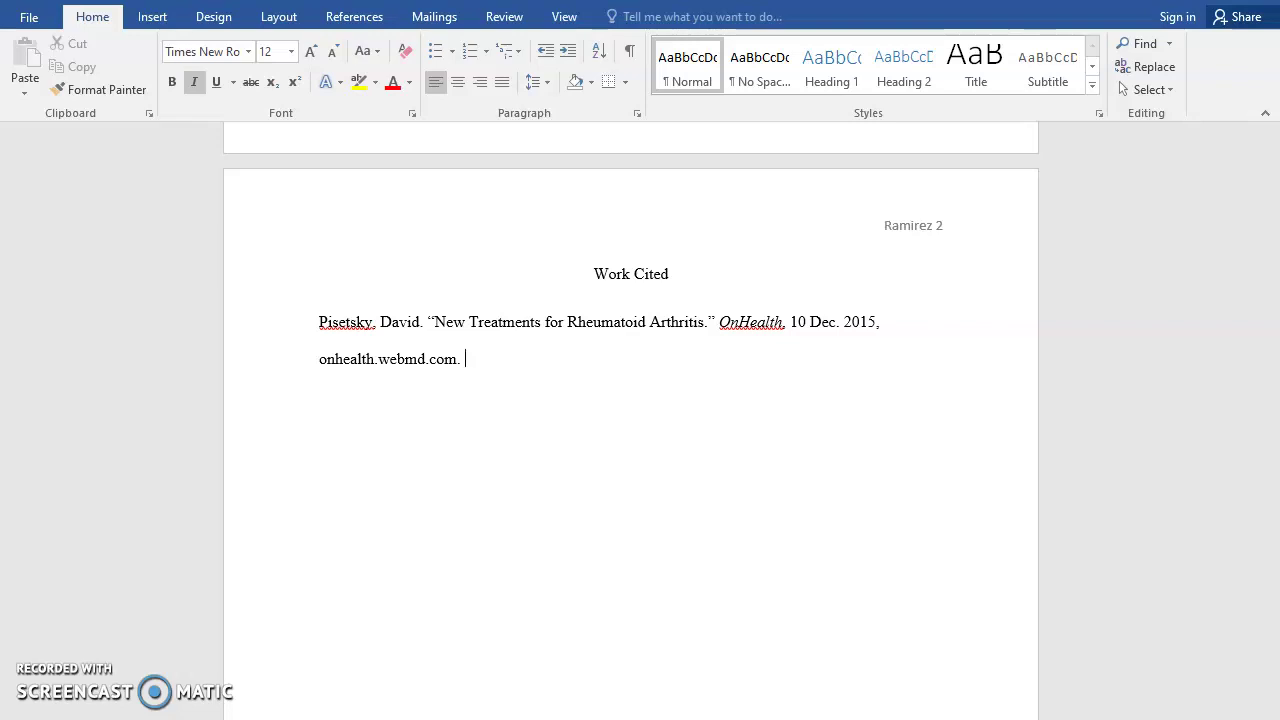
pyautogui.write('Accessed 2 Sept. 2020.')
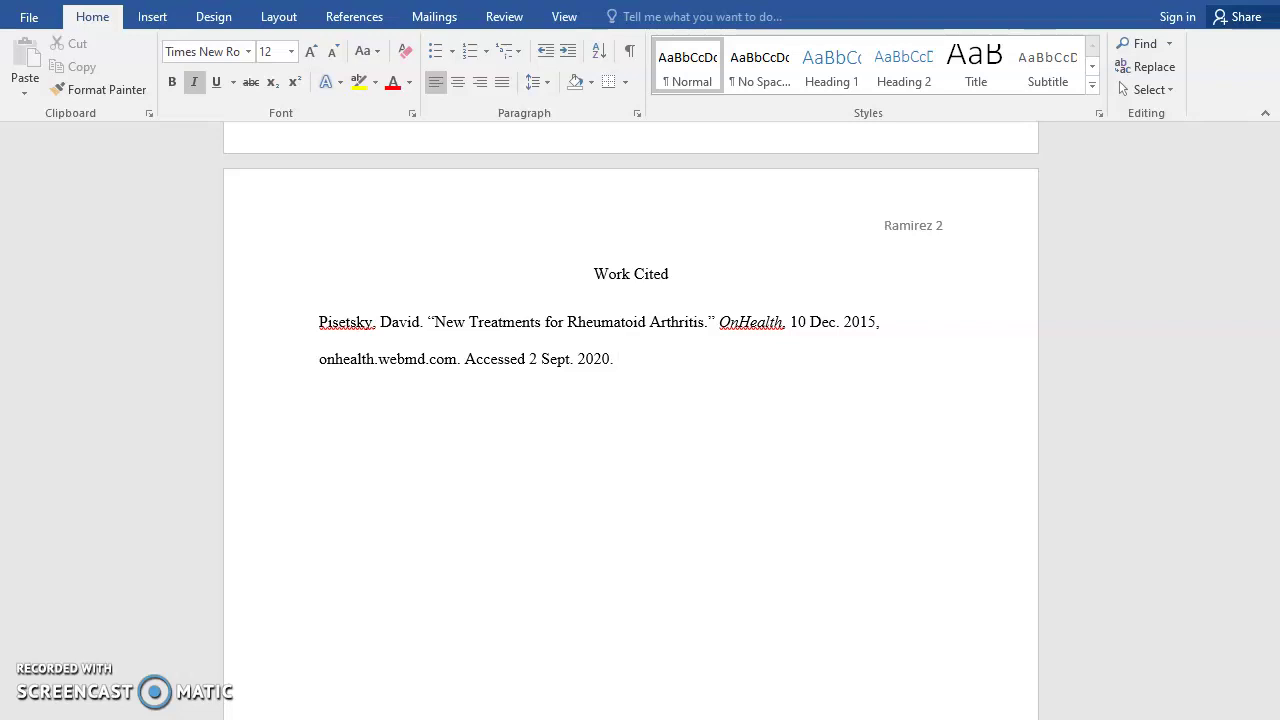
# Apply a 0.5" Hanging special indent to the citation paragraph, then return to page 1
pyautogui.moveTo(317, 321); pyautogui.dragTo(623, 366)
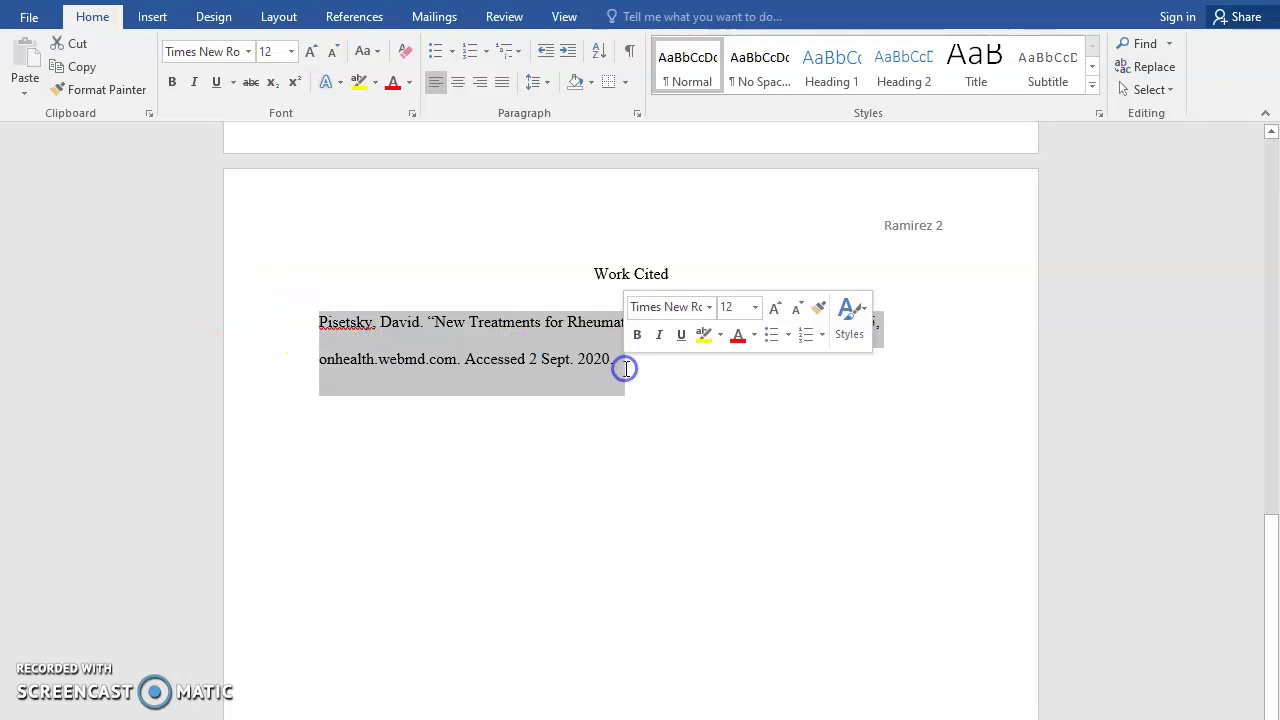
pyautogui.click(640, 120)
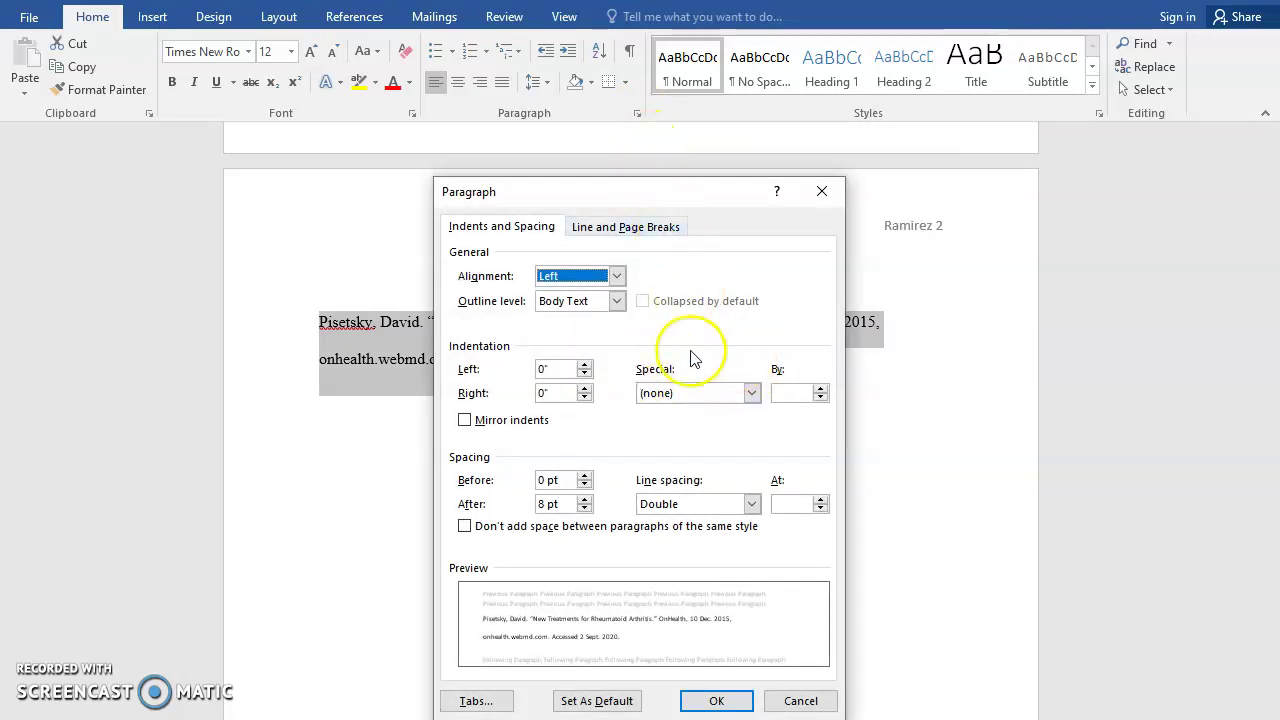
pyautogui.click(755, 394)
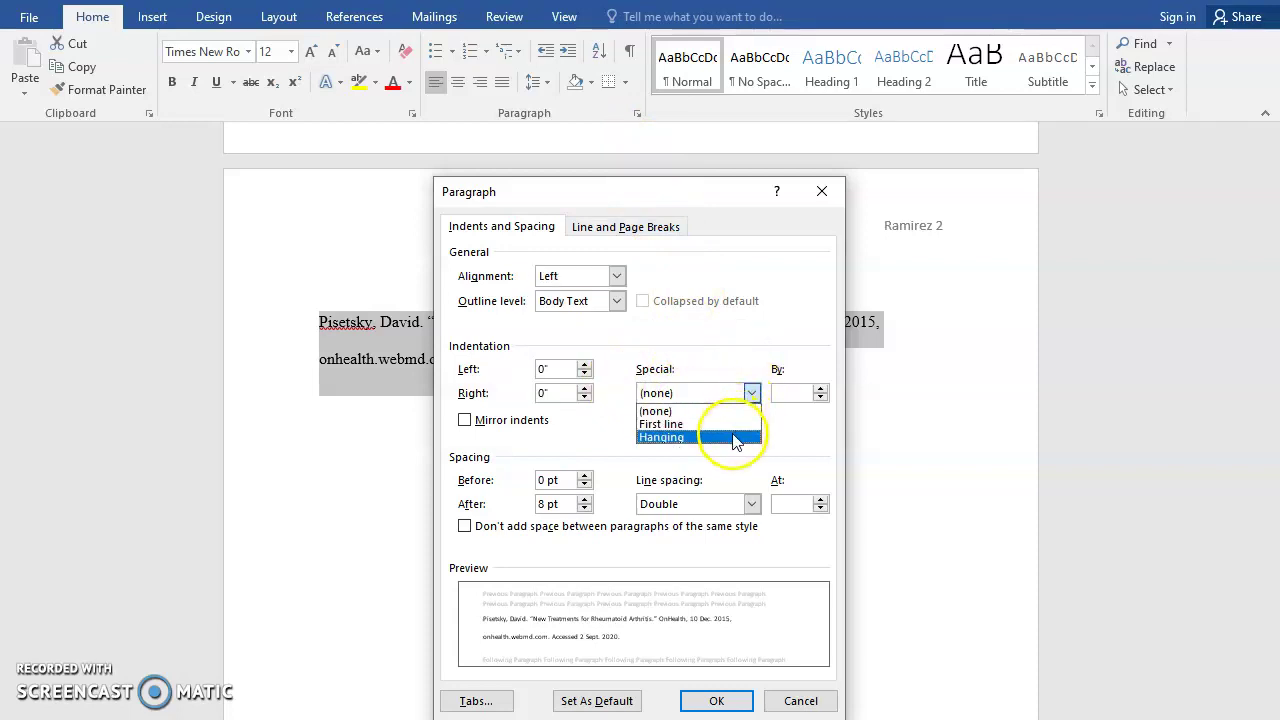
pyautogui.click(736, 439)
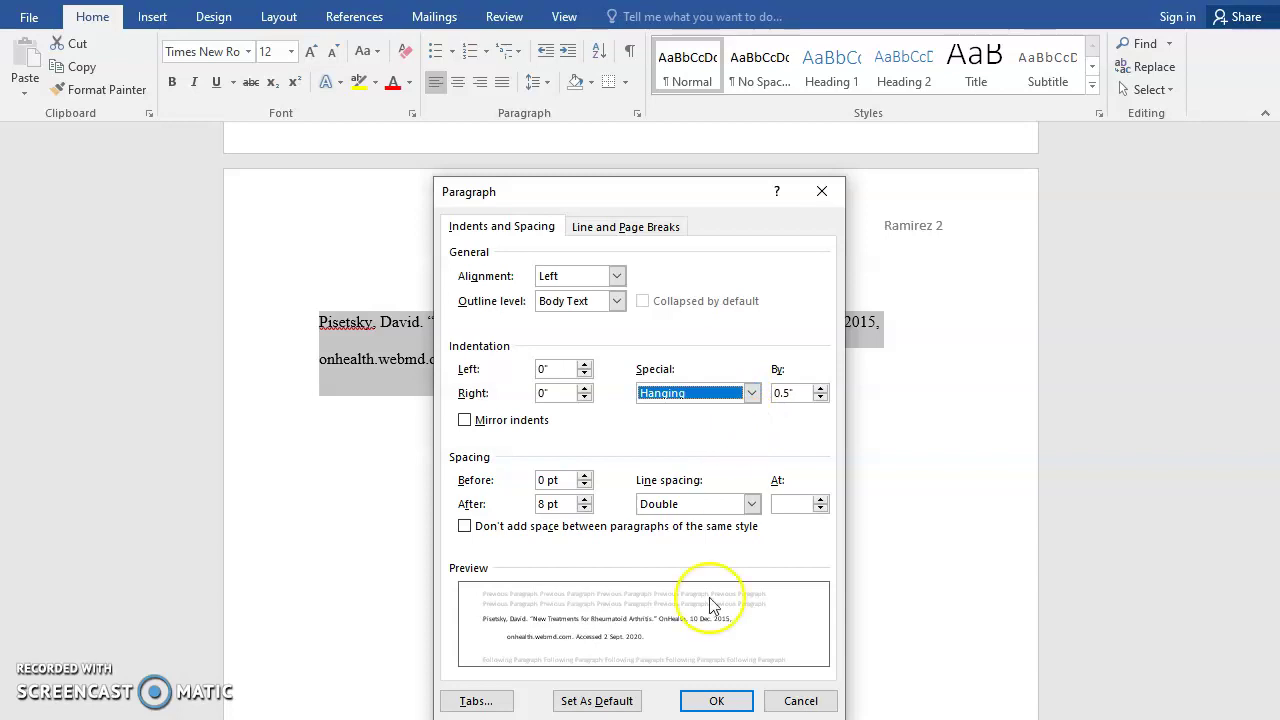
pyautogui.click(716, 699)
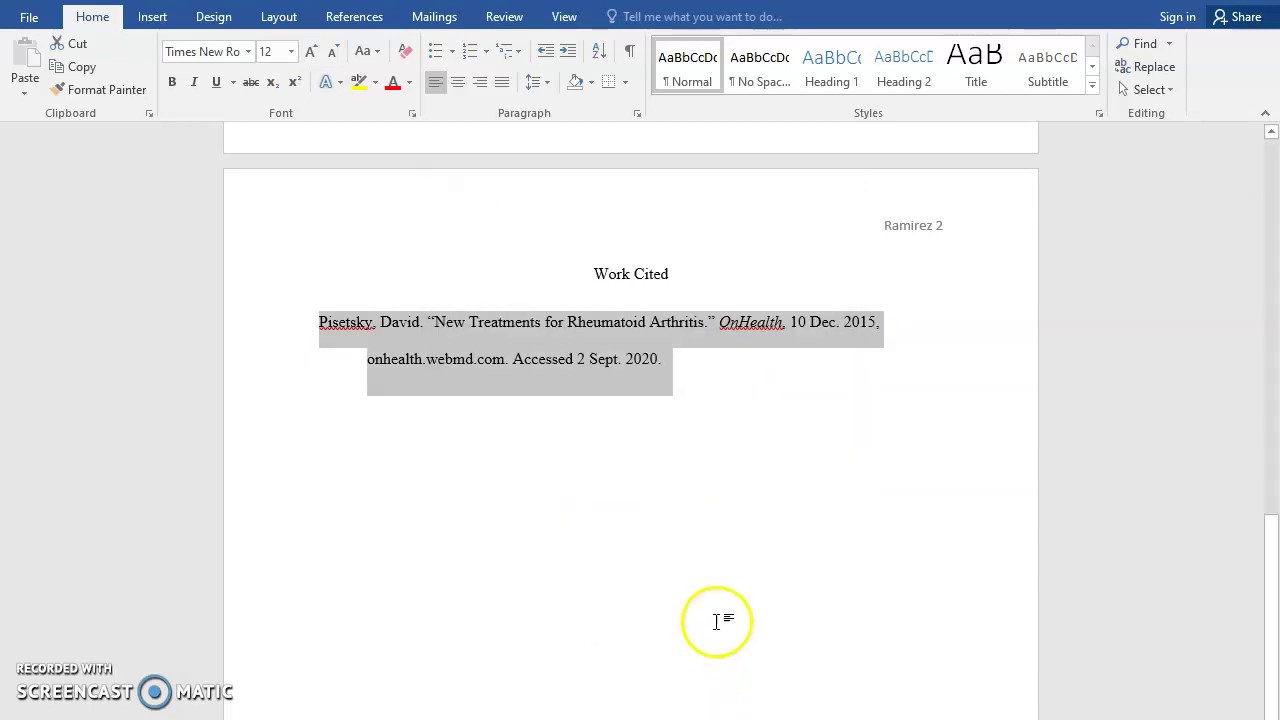
pyautogui.click(716, 580)
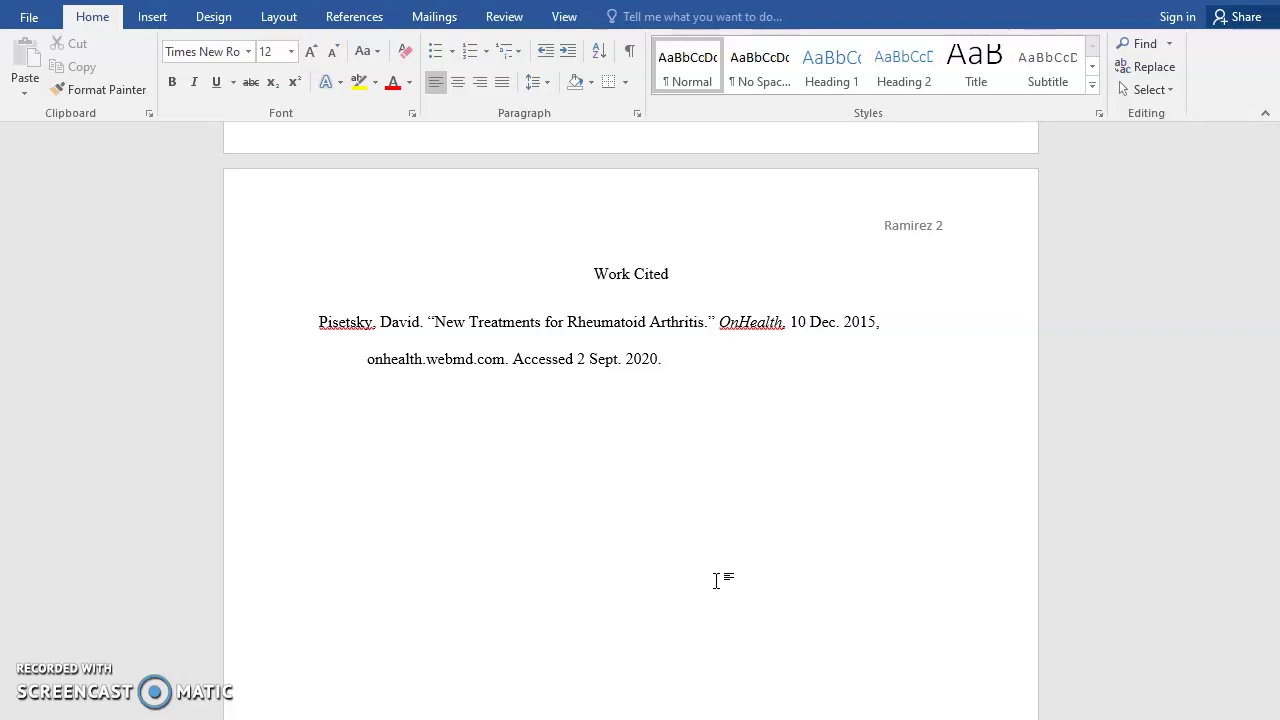
pyautogui.scroll(15, 716, 580)
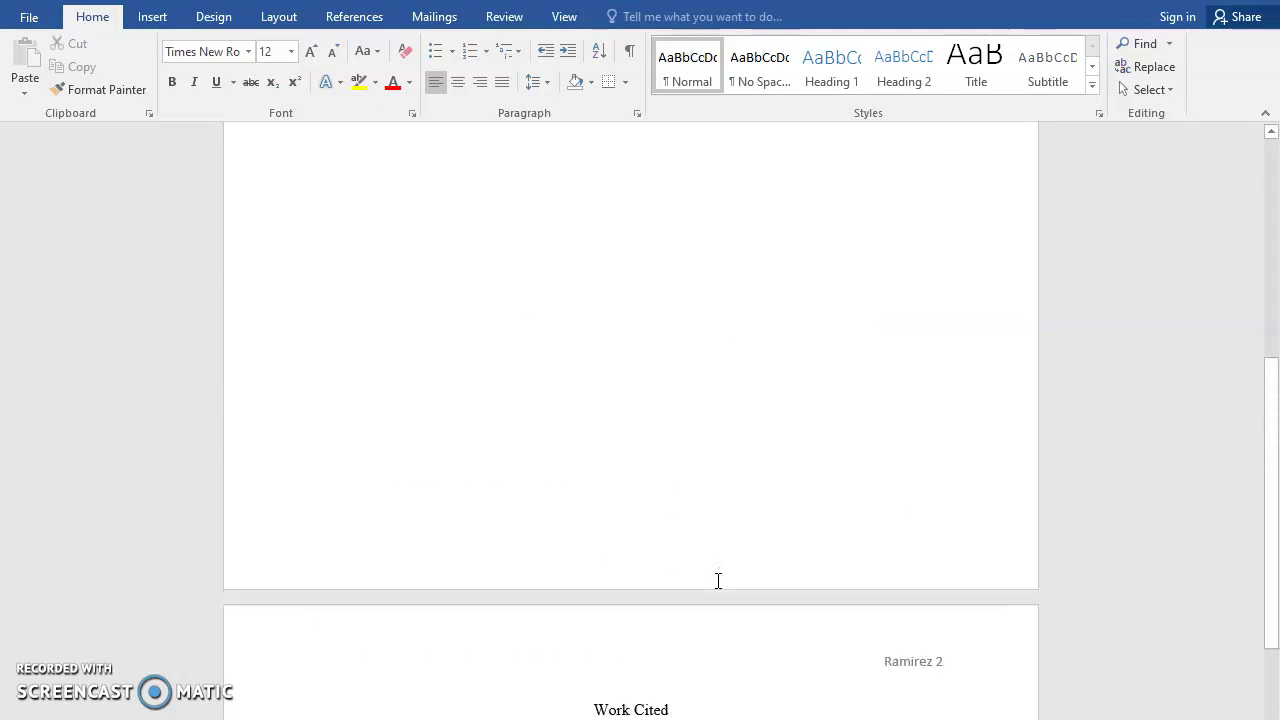